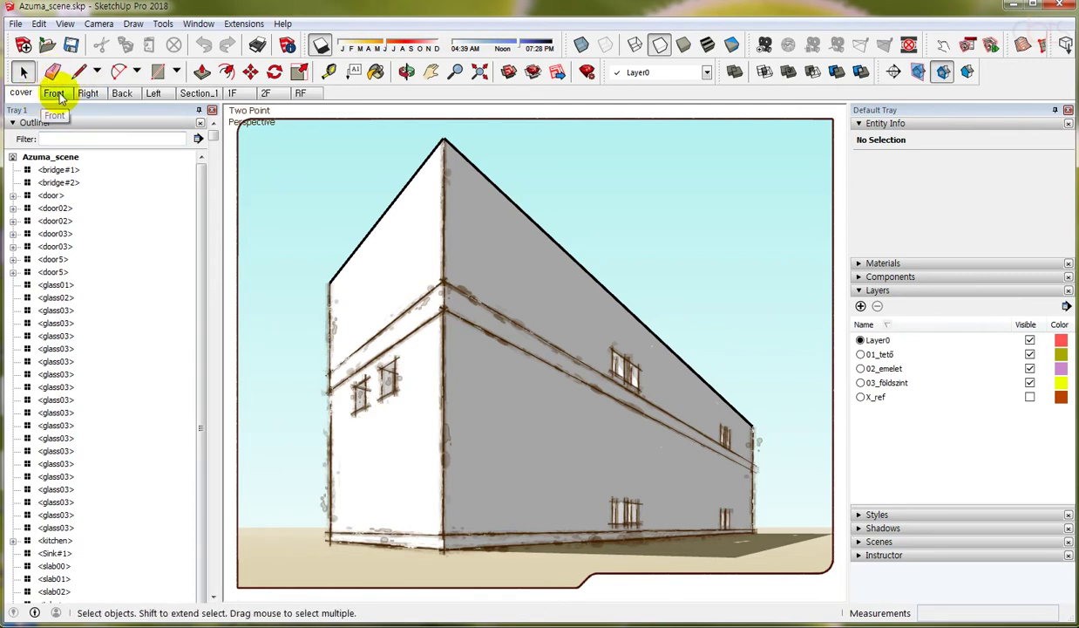
Step through the Front, Right, Back and Left elevations, Section_1, and the 1F, 2F and RF plans
left_click(56, 93)
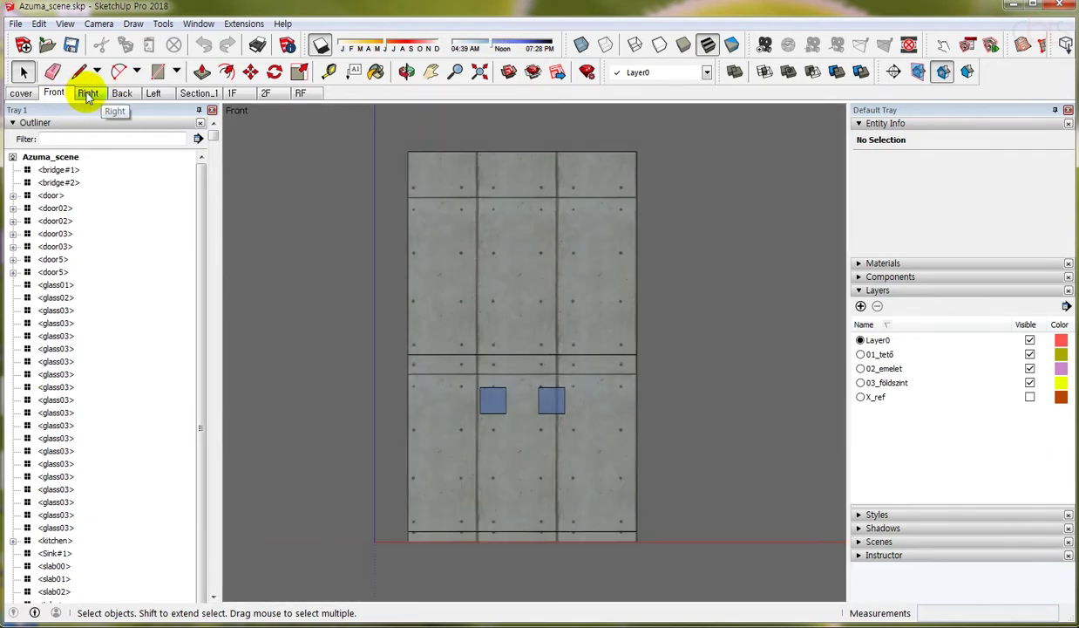
left_click(20, 93)
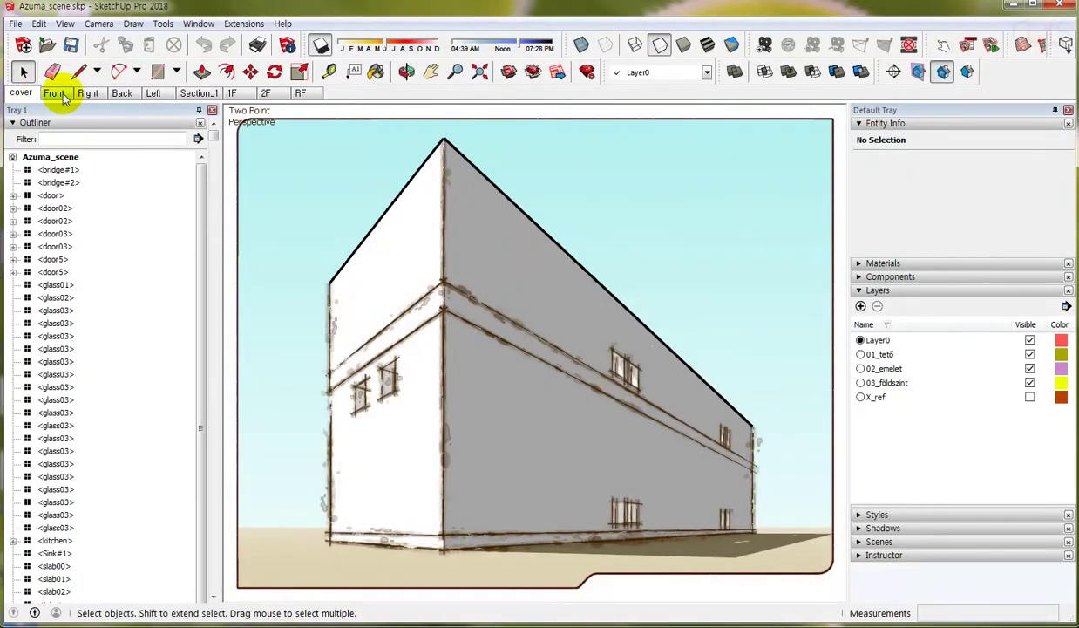
left_click(63, 95)
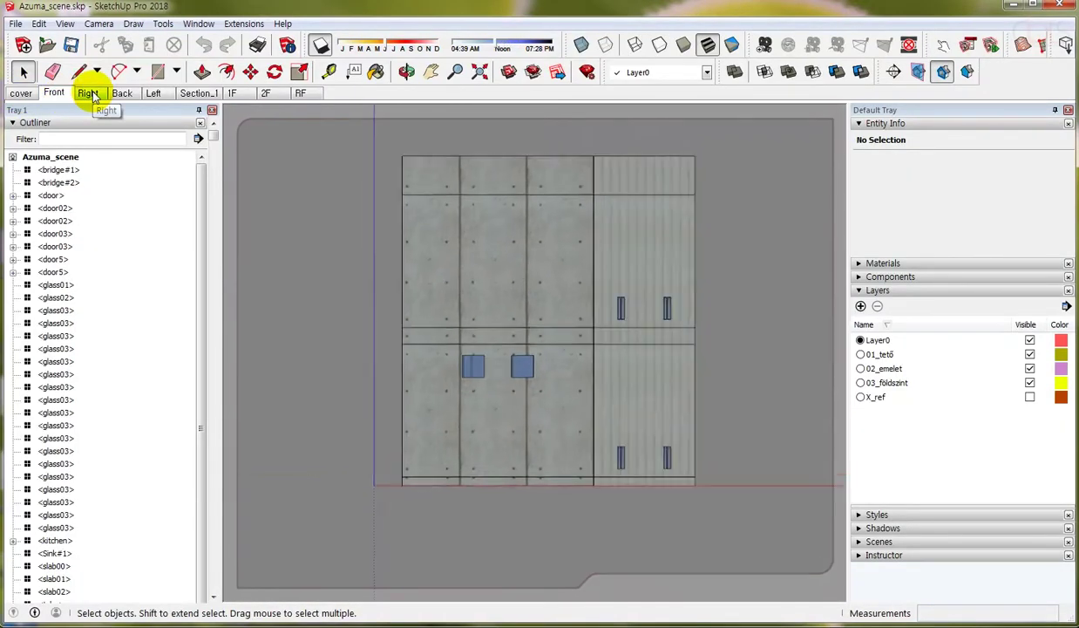
left_click(89, 94)
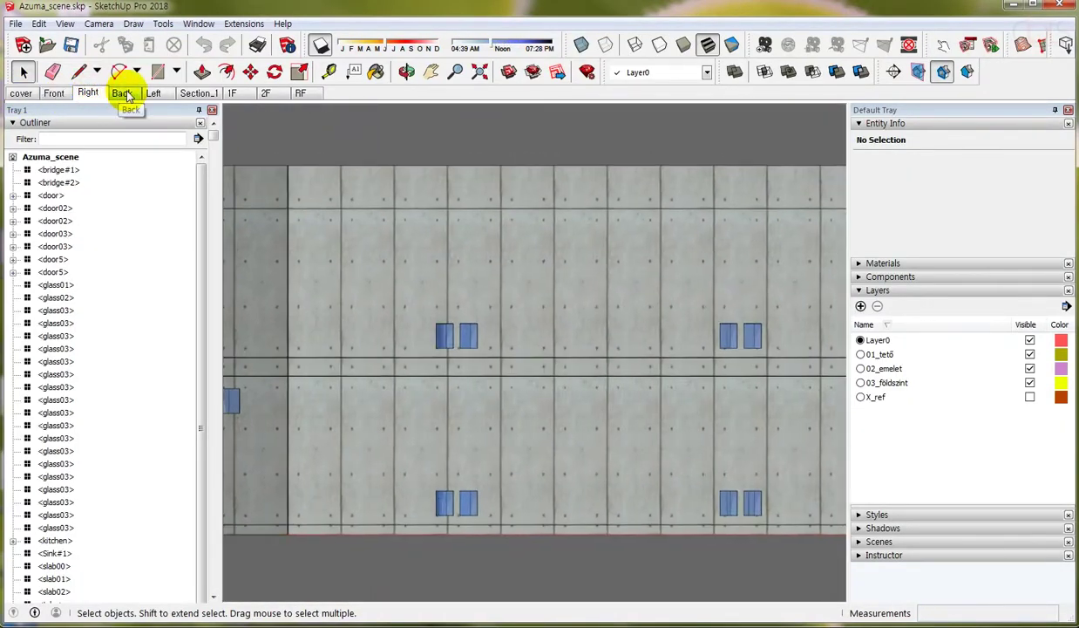
left_click(127, 95)
left_click(156, 95)
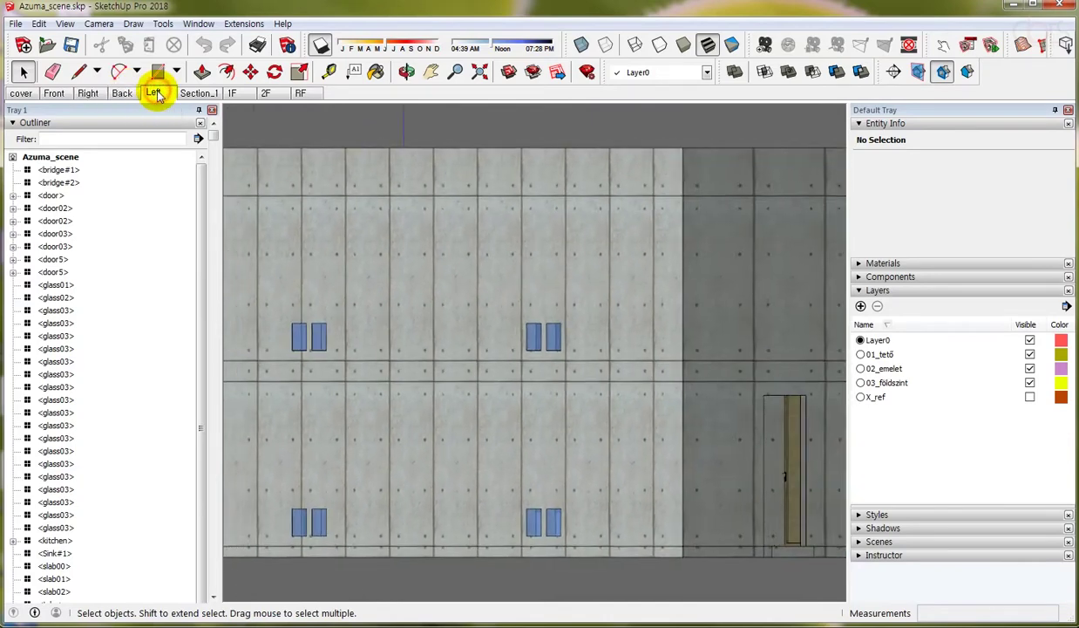
left_click(207, 98)
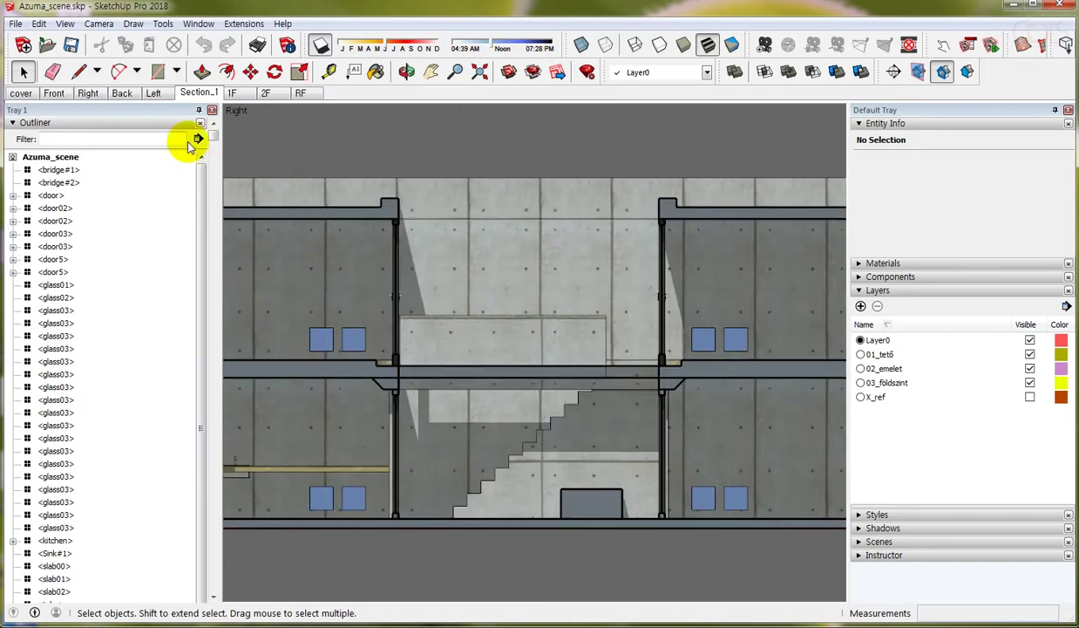
left_click(233, 94)
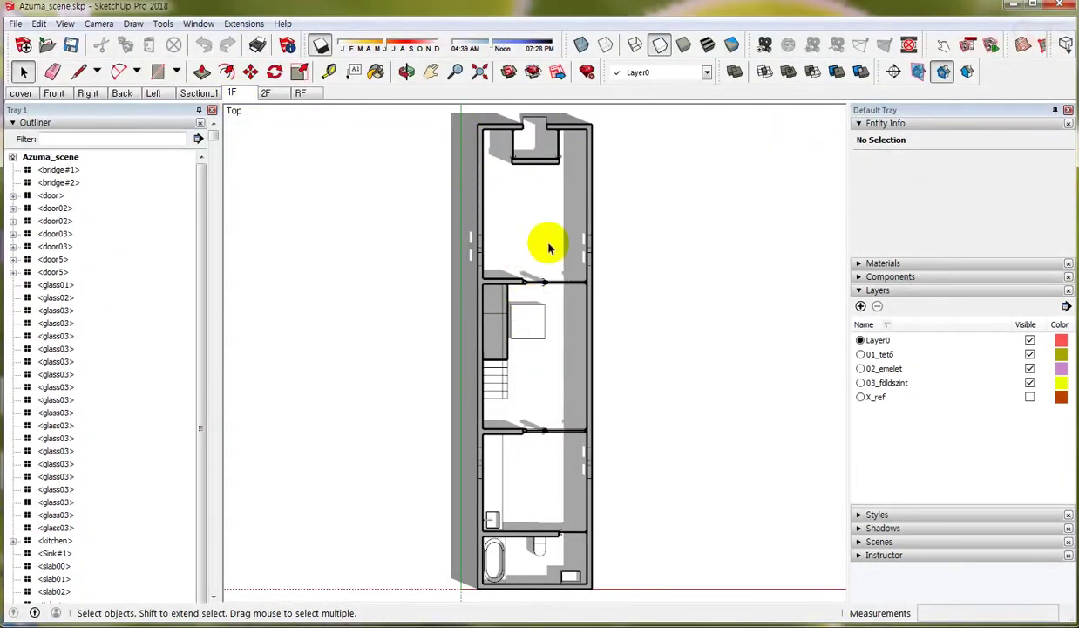
left_click(271, 95)
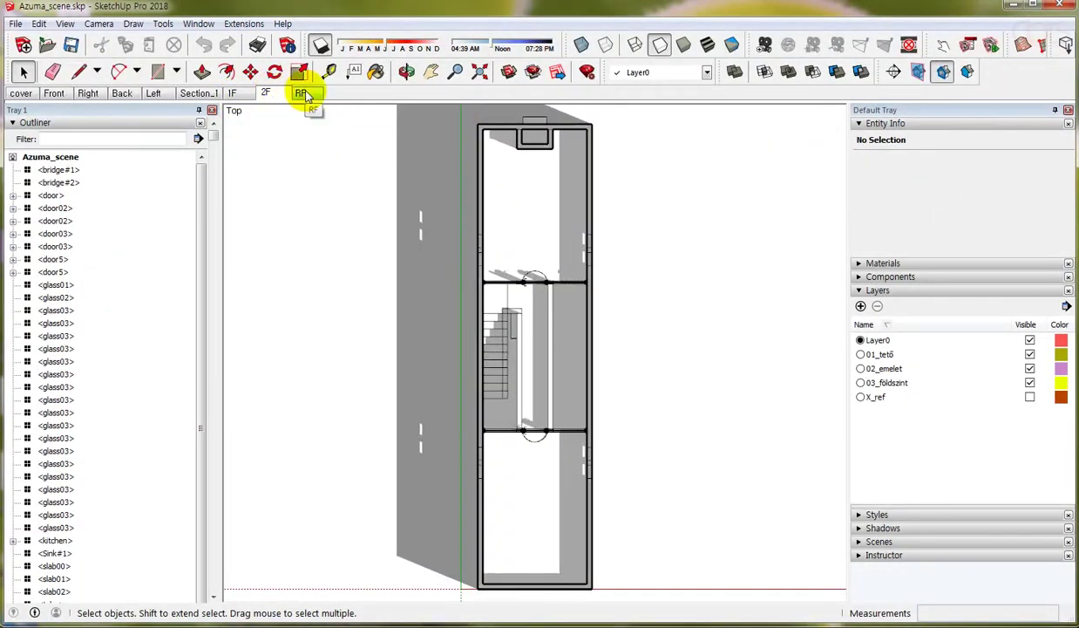
left_click(300, 94)
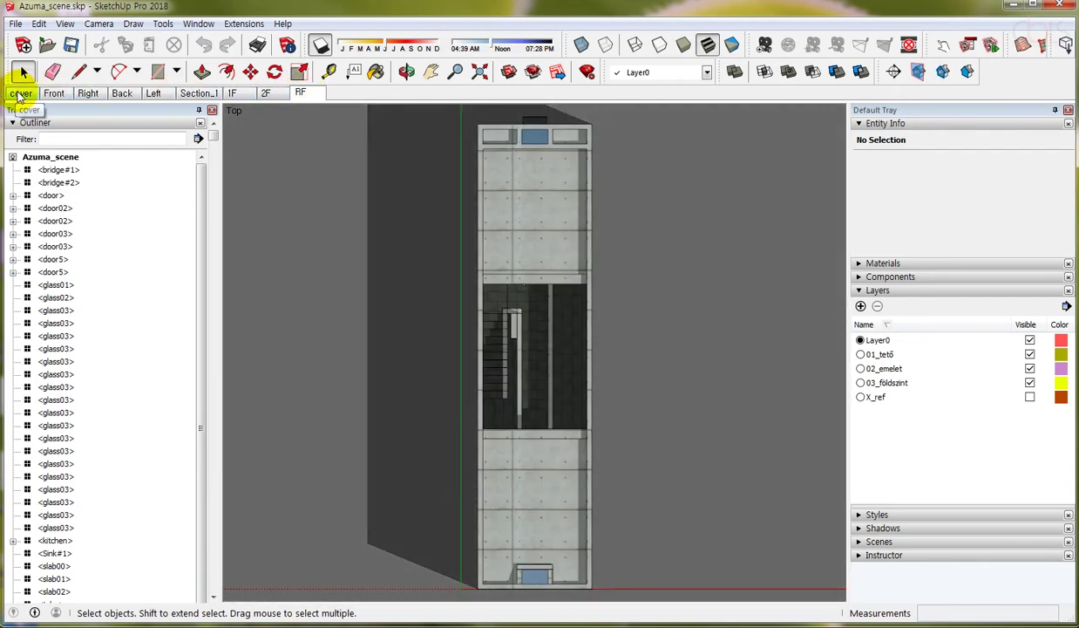
Return to the cover perspective scene and send the model to LayOut
left_click(20, 94)
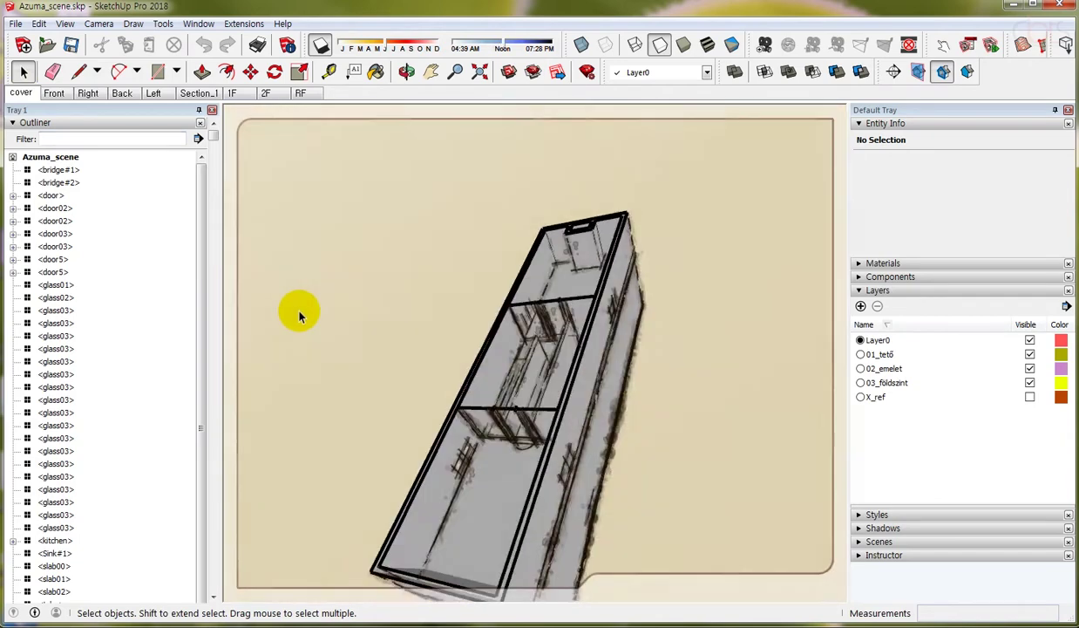
left_click(15, 25)
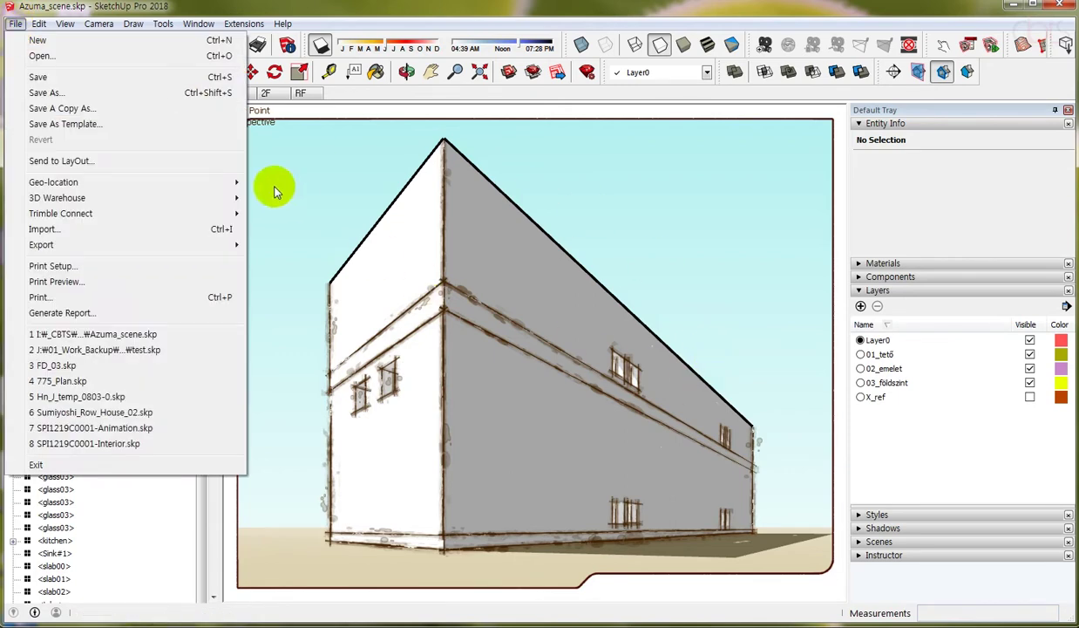
left_click(111, 163)
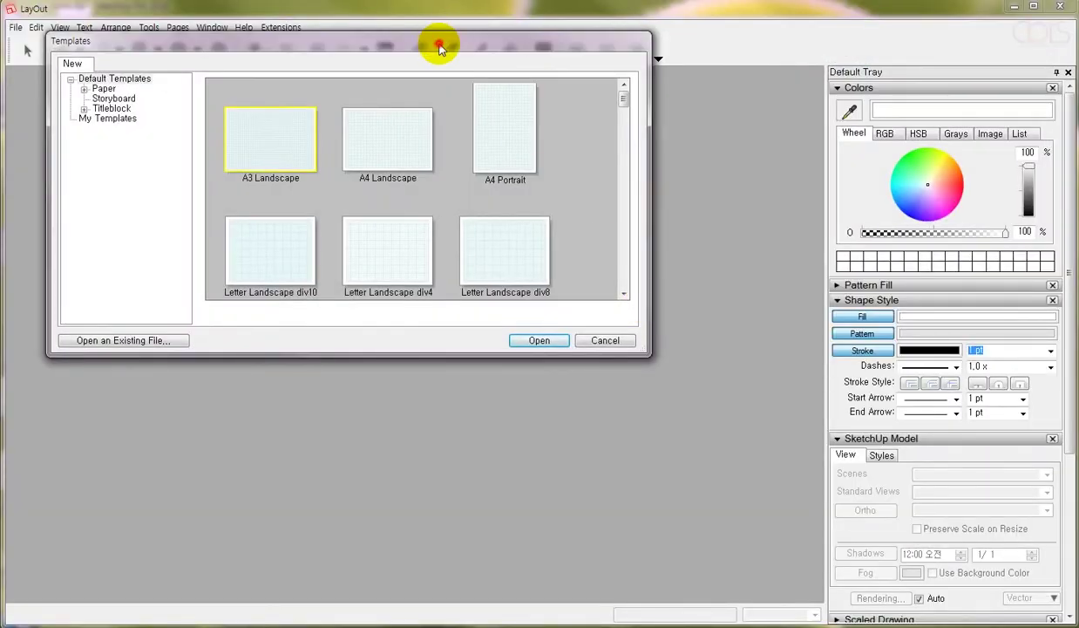
Create a new LayOut document from the Titleblock > Simple > A3 Landscape template
left_click_drag(440, 36, 574, 148)
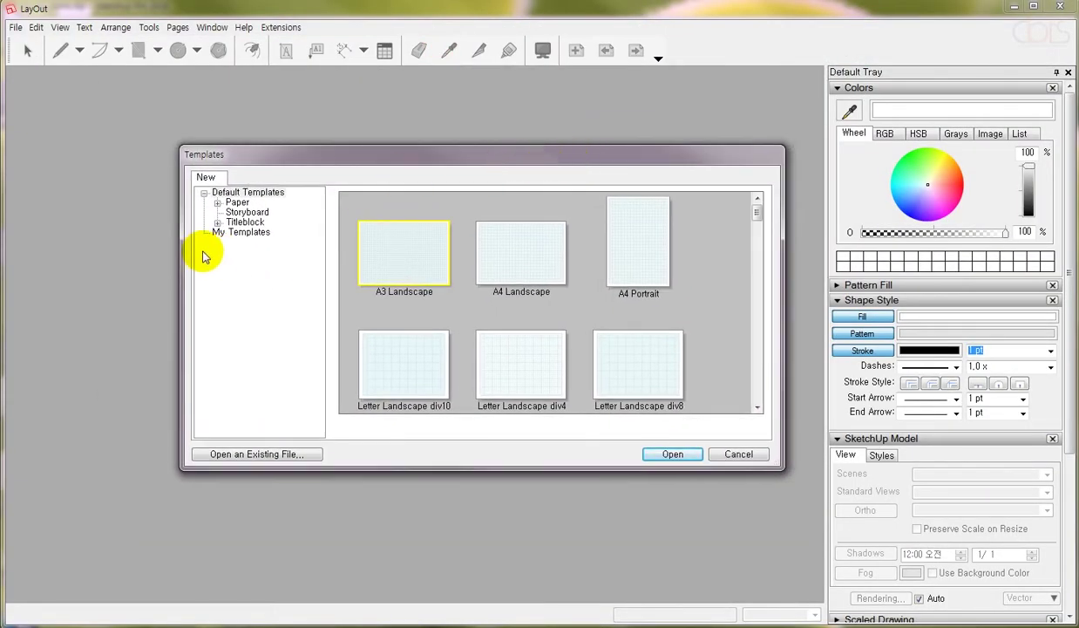
left_click(210, 222)
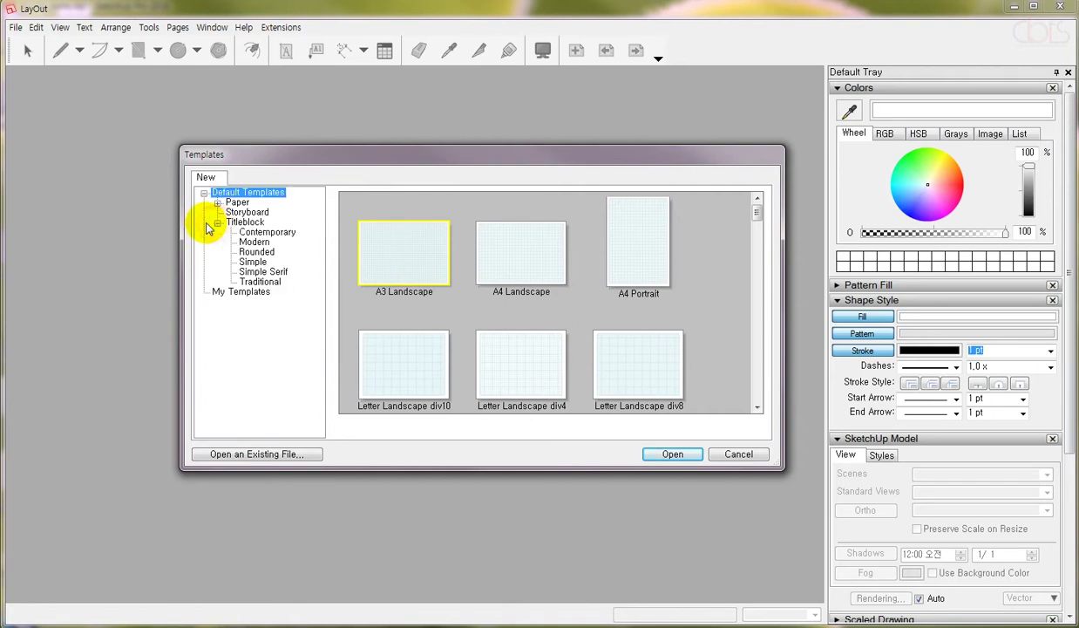
left_click(254, 262)
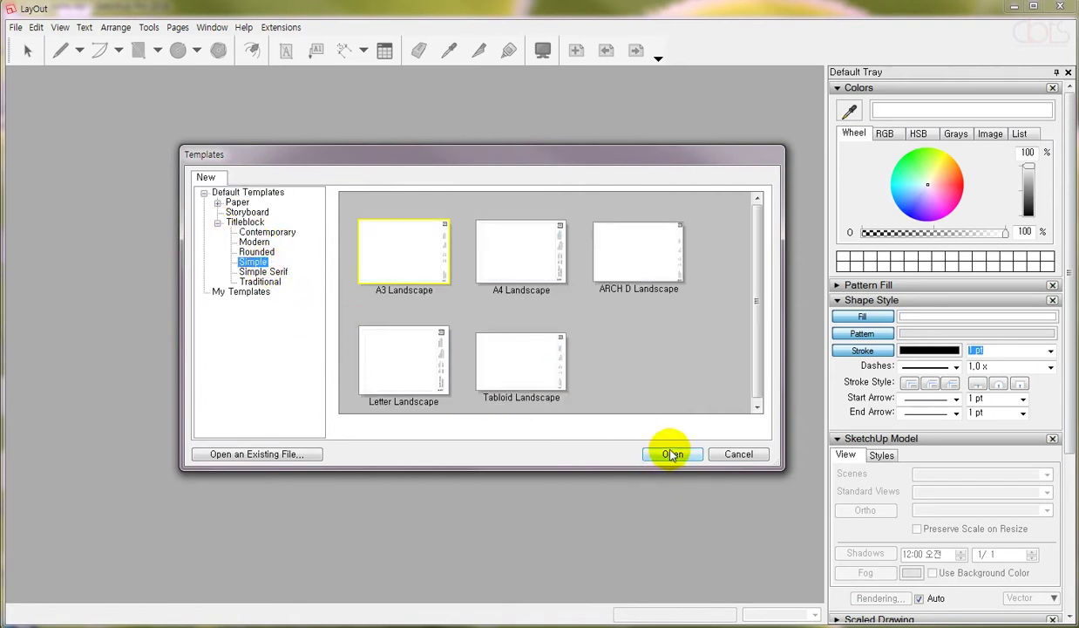
left_click(522, 251)
left_click(391, 251)
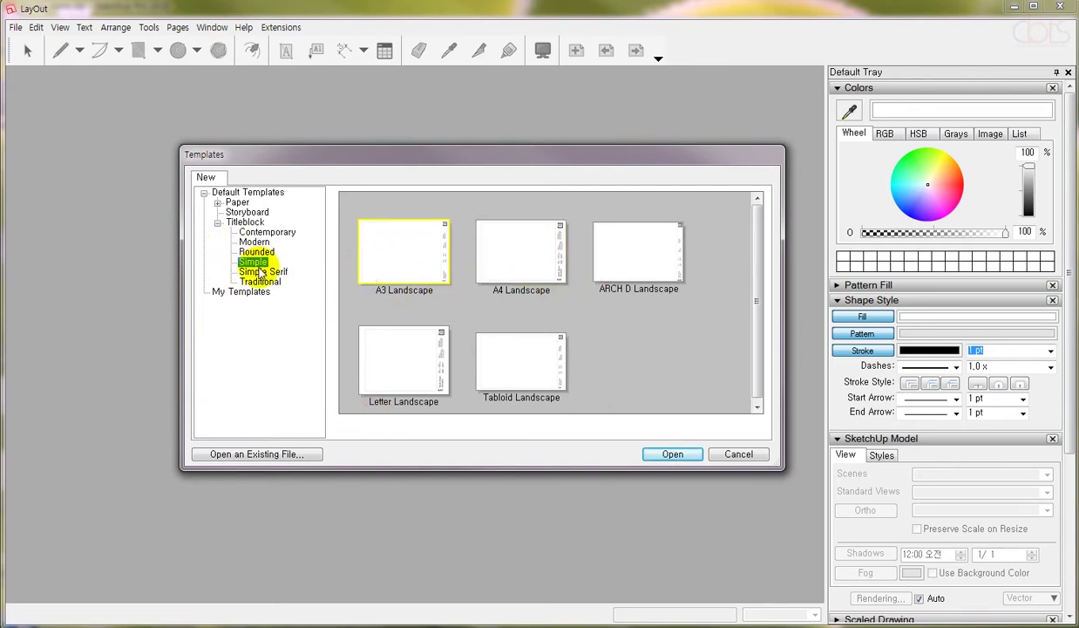
left_click(655, 463)
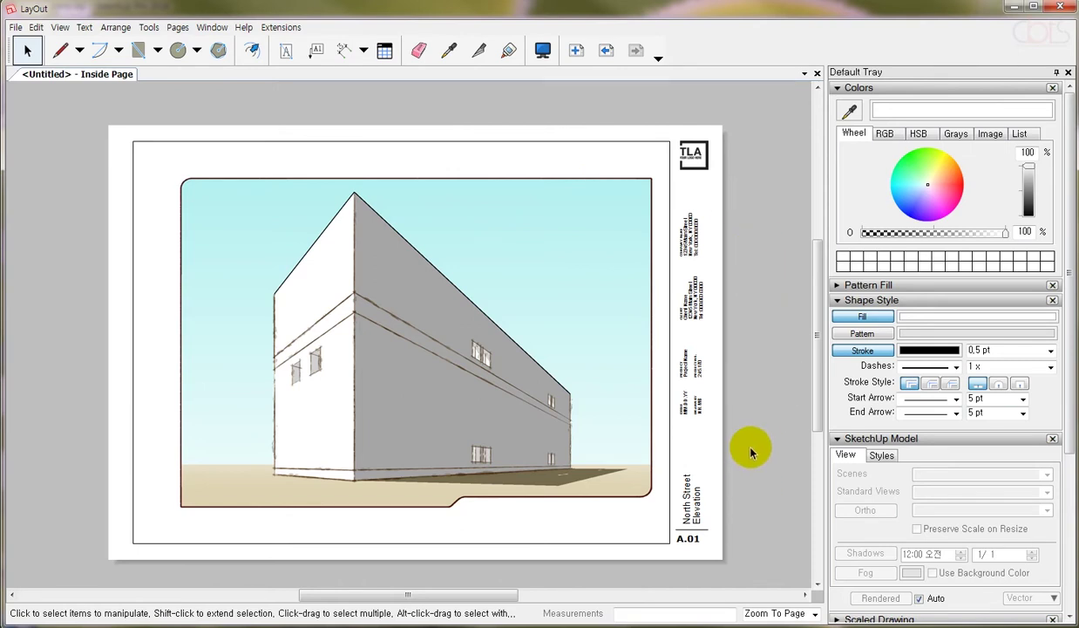
Collapse the SketchUp Model panel, expand Pages (Cover Page, Inside Page), and select the perspective viewport
left_click(792, 293)
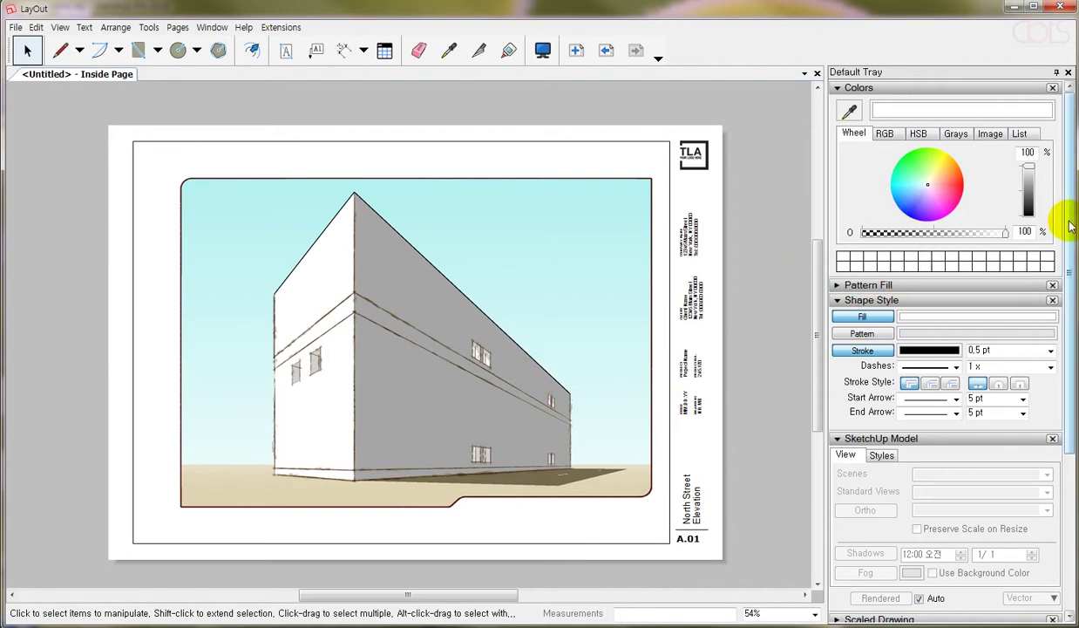
left_click_drag(1071, 222, 1072, 451)
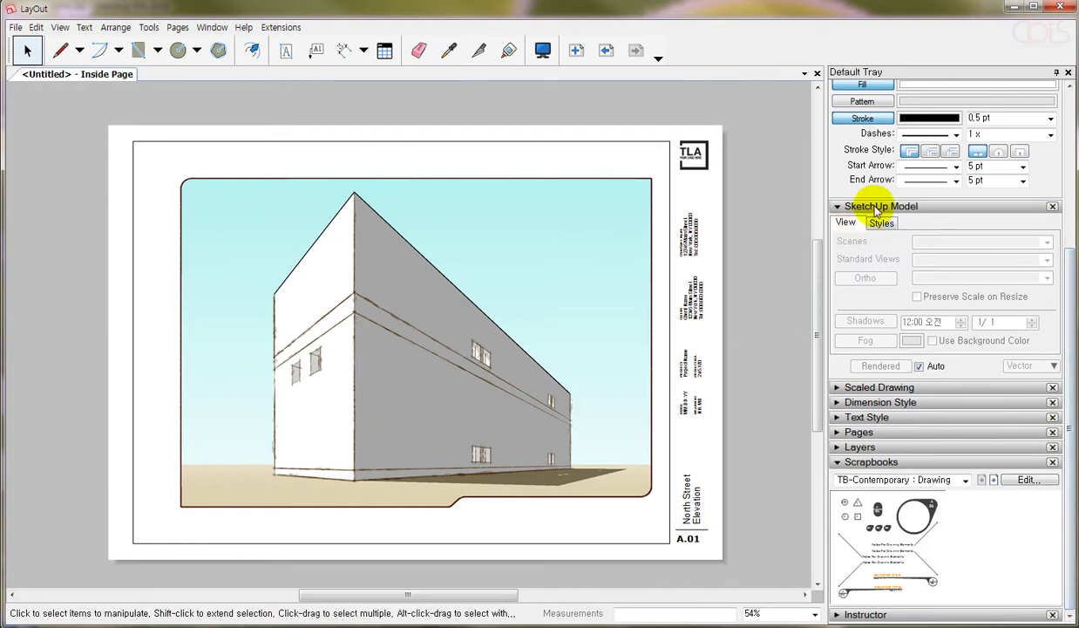
left_click(871, 207)
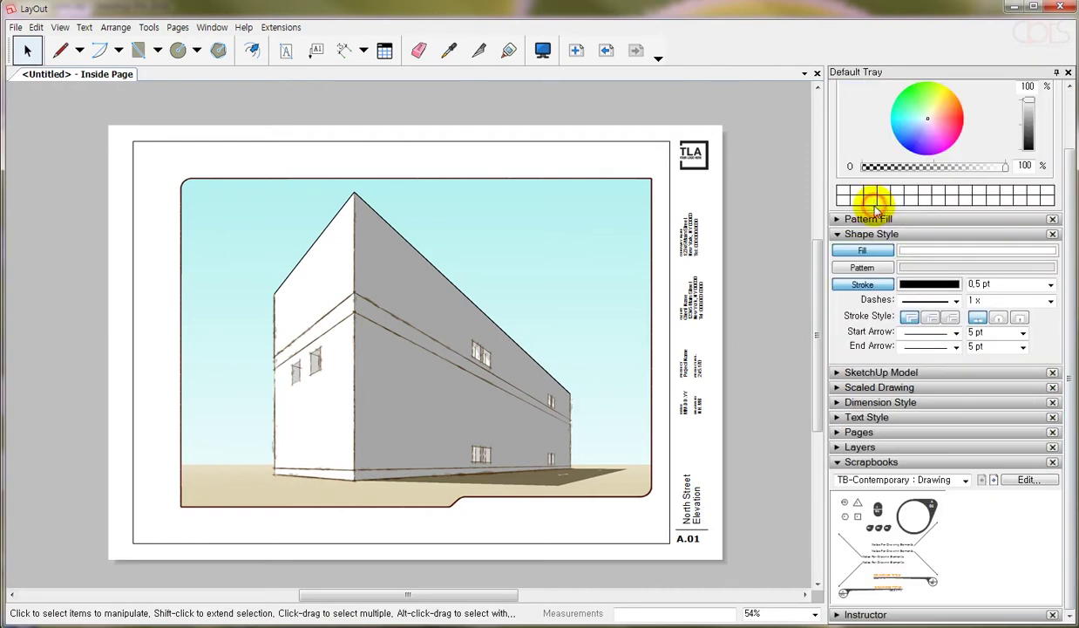
left_click(876, 431)
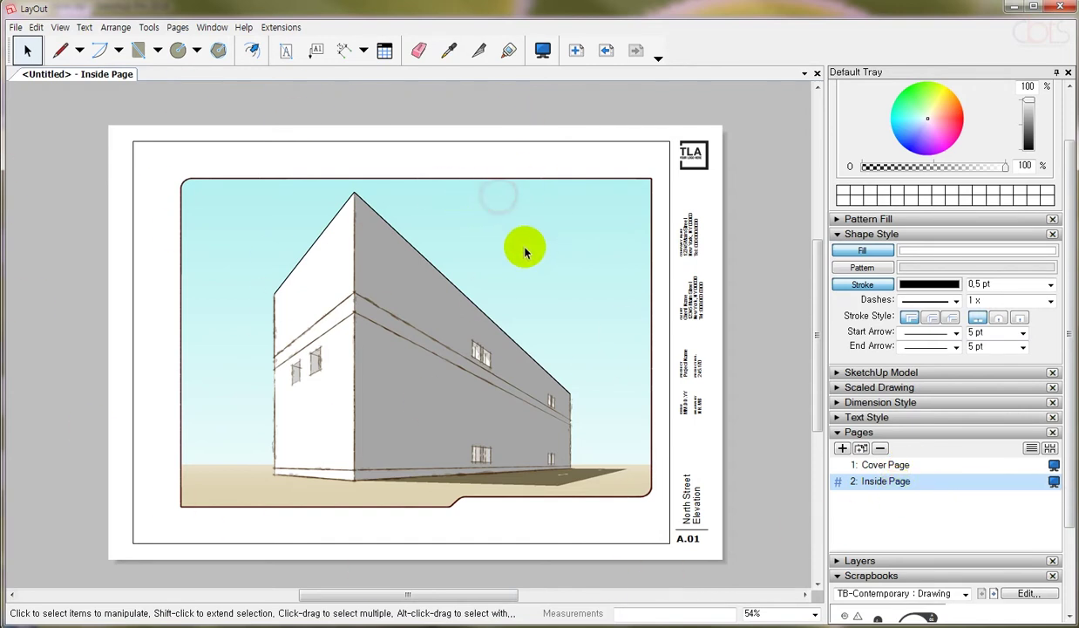
left_click(526, 170)
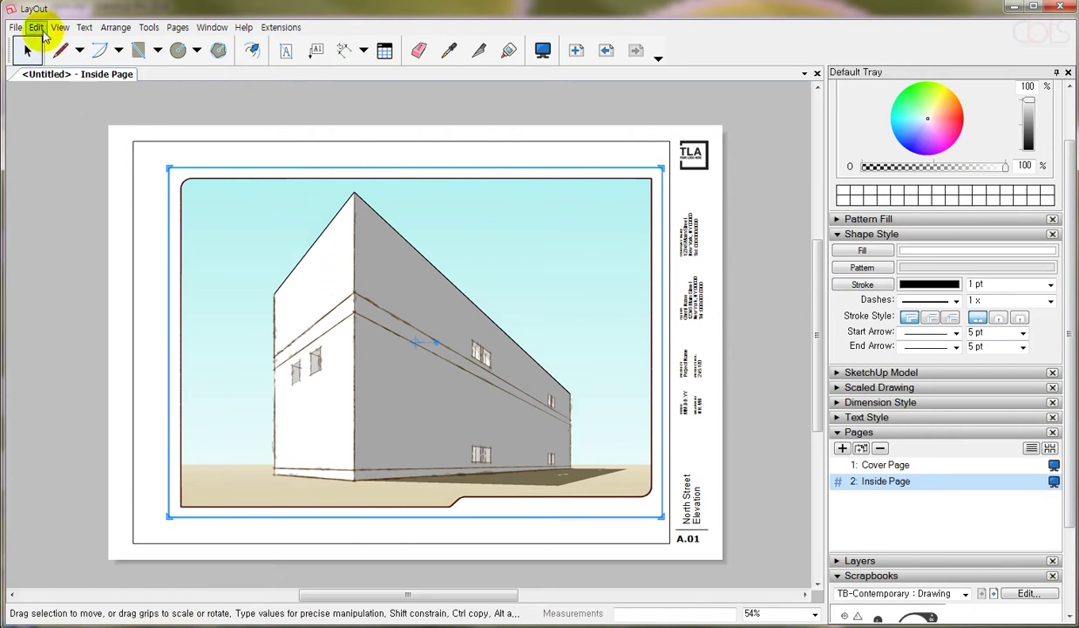
Copy the perspective viewport and paste it onto the Cover Page
left_click(36, 27)
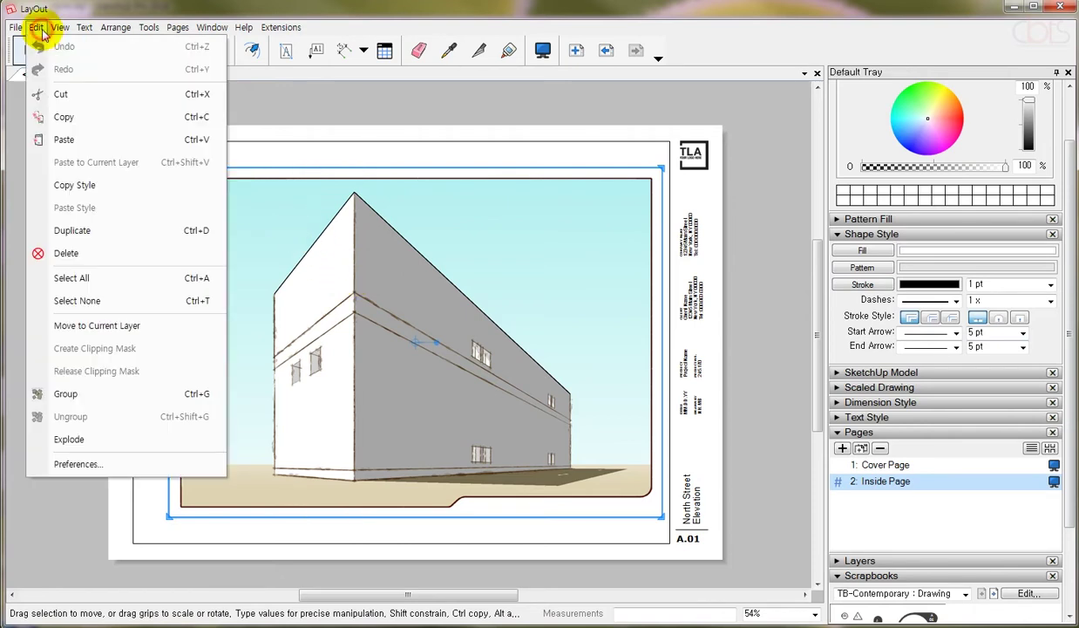
left_click(75, 117)
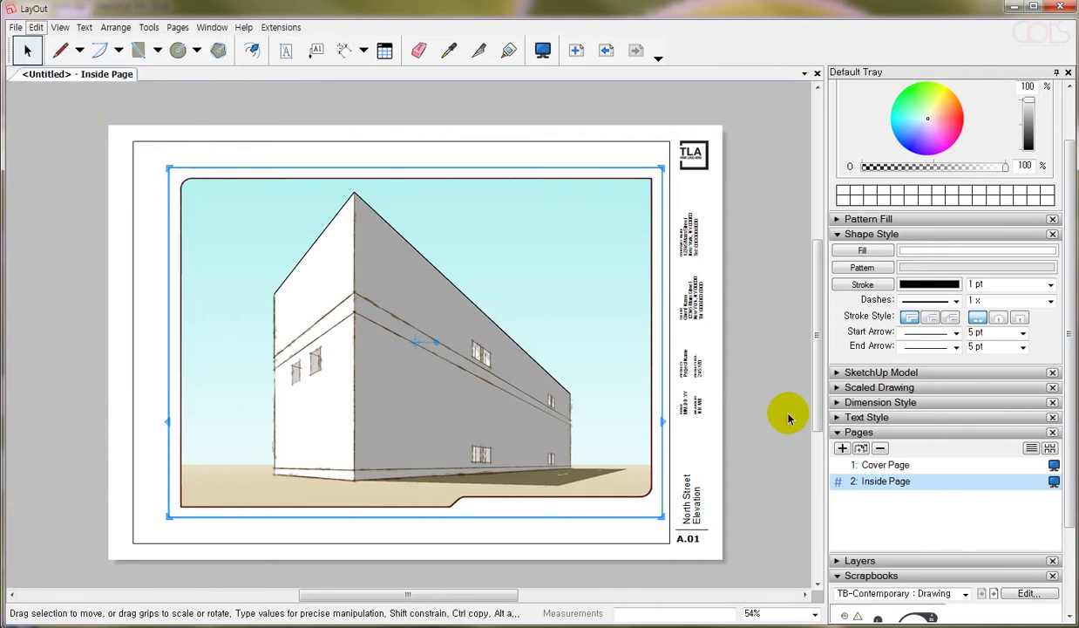
left_click(876, 465)
left_click(489, 323)
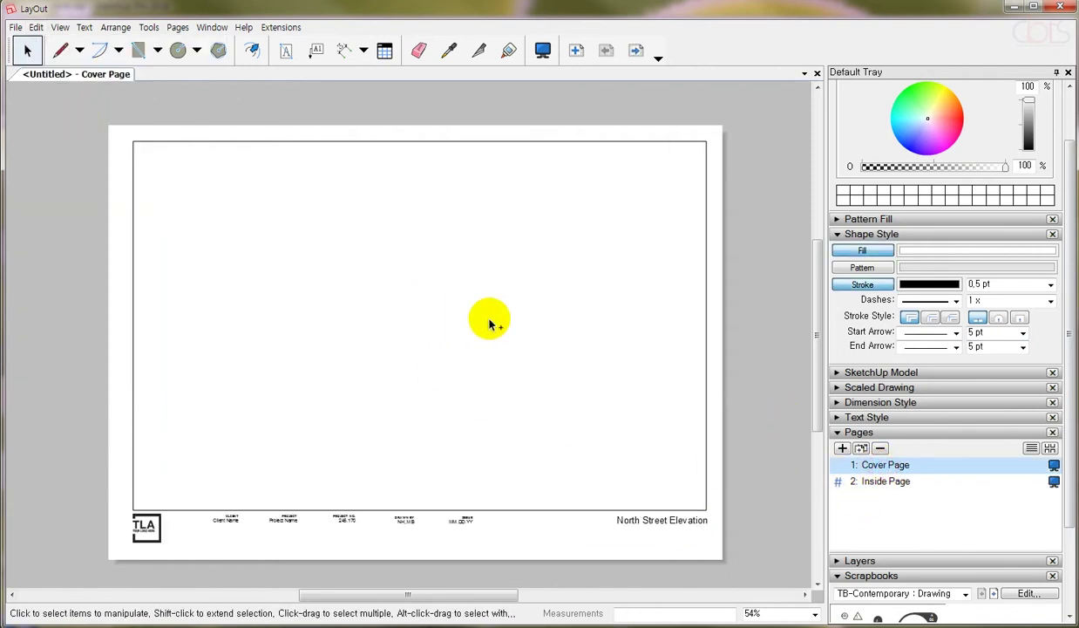
key("ctrl+v")
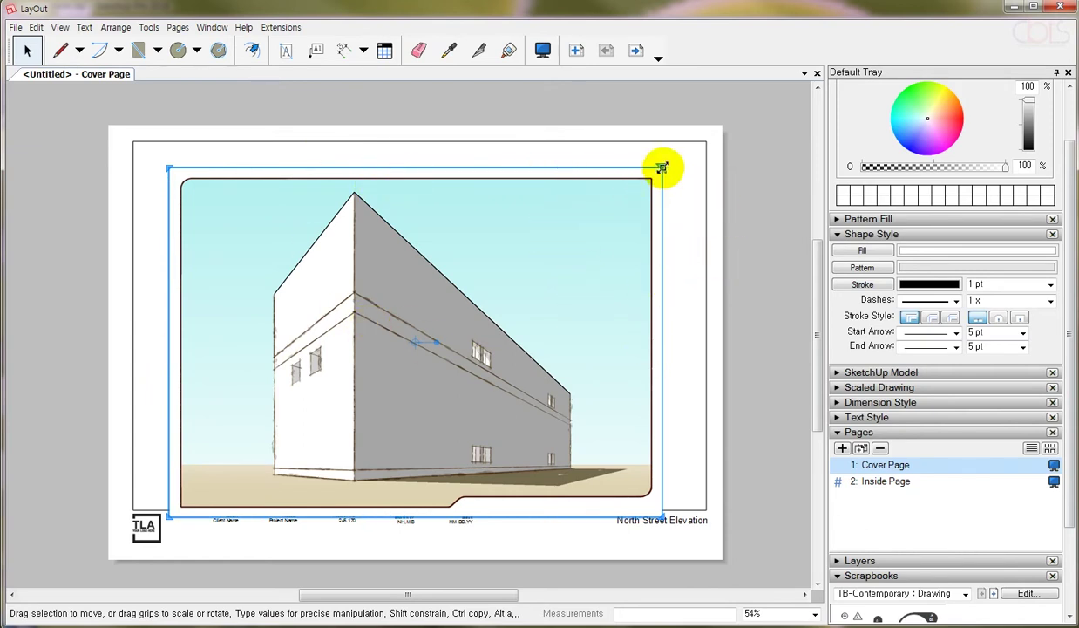
Resize the cover viewport to fill the page border, then return to the Inside Page
left_click_drag(663, 167, 709, 141)
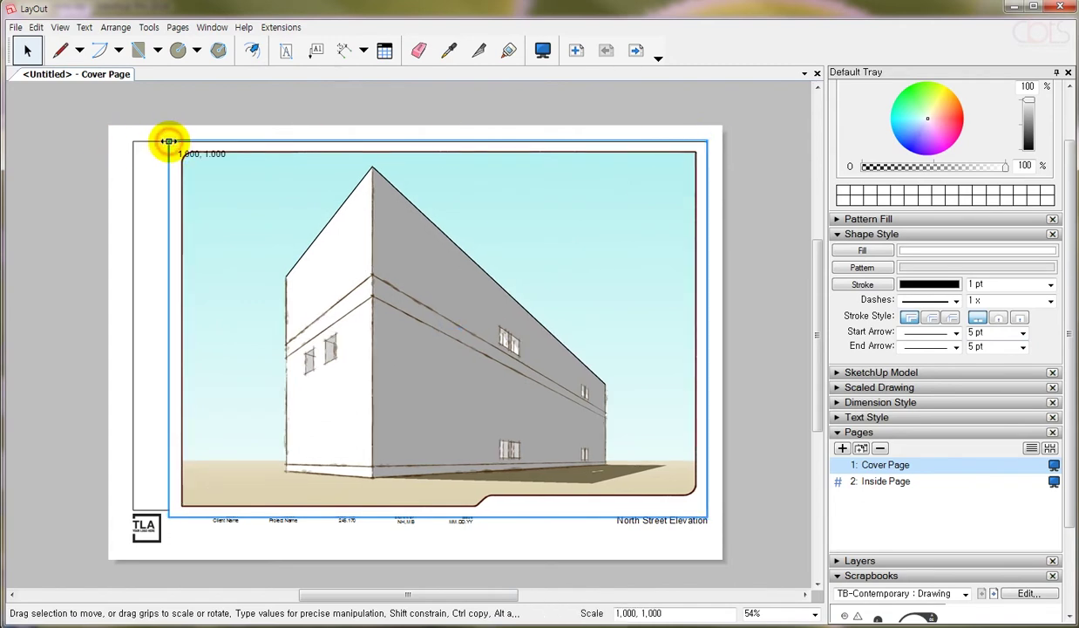
left_click_drag(169, 141, 128, 141)
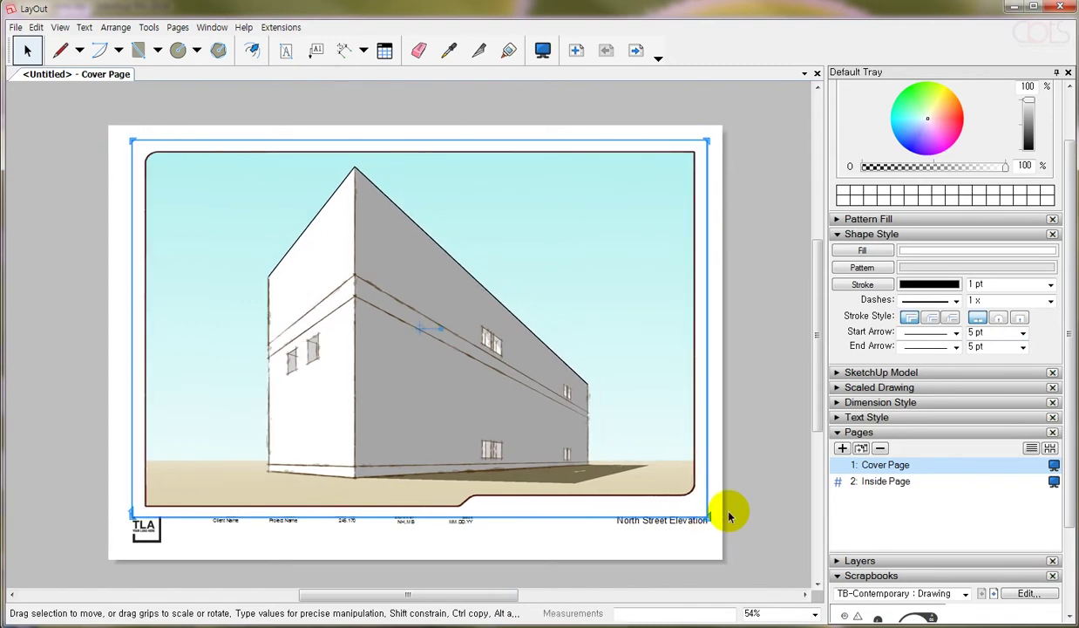
left_click(769, 396)
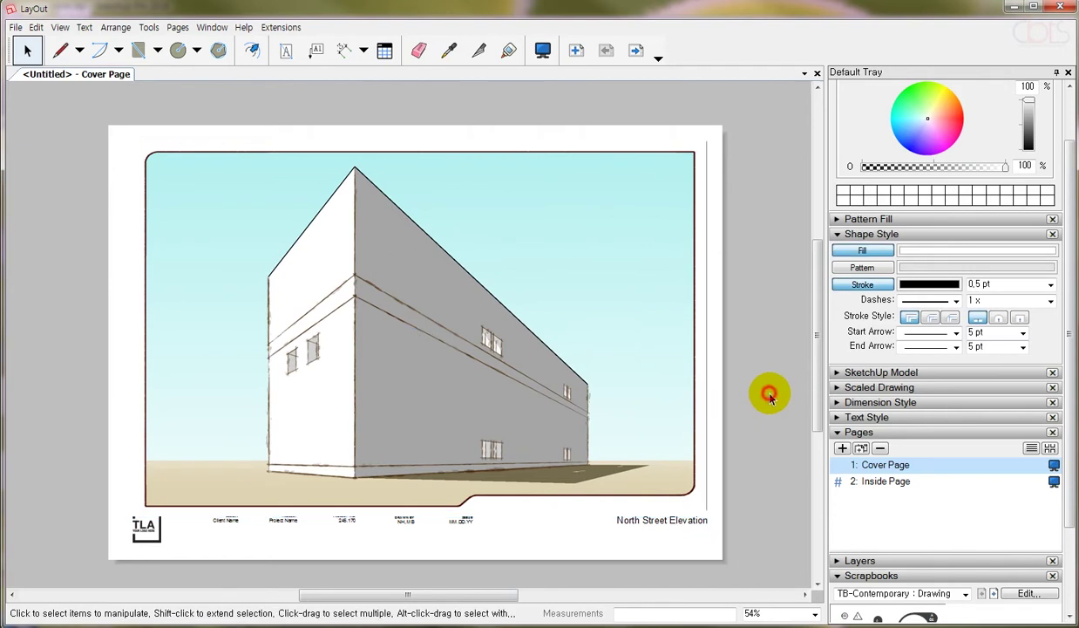
left_click(462, 413)
left_click_drag(507, 519, 506, 505)
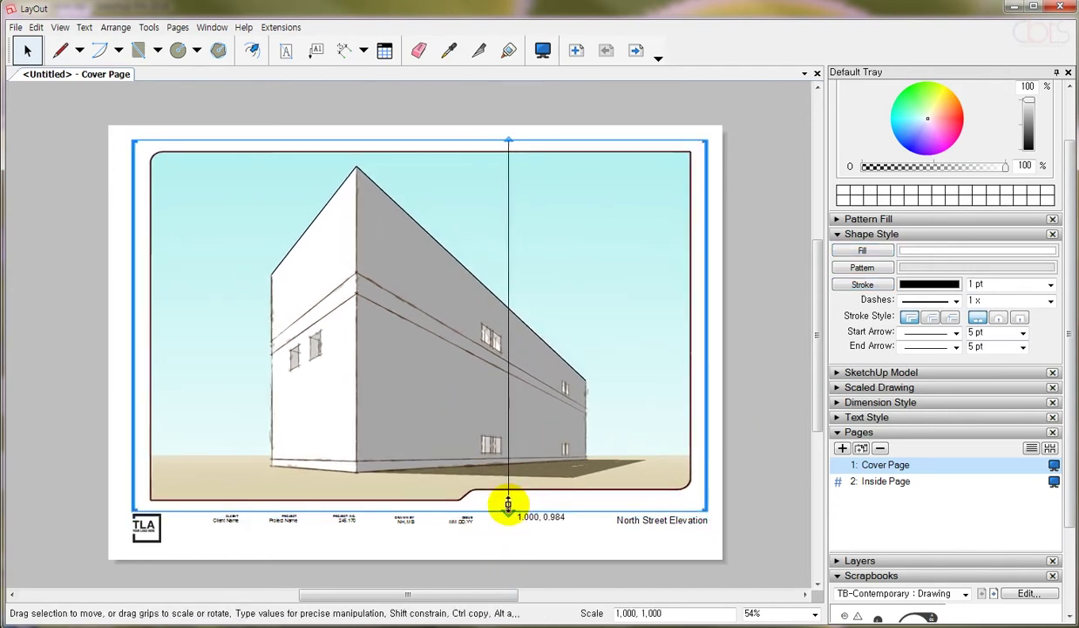
left_click(763, 273)
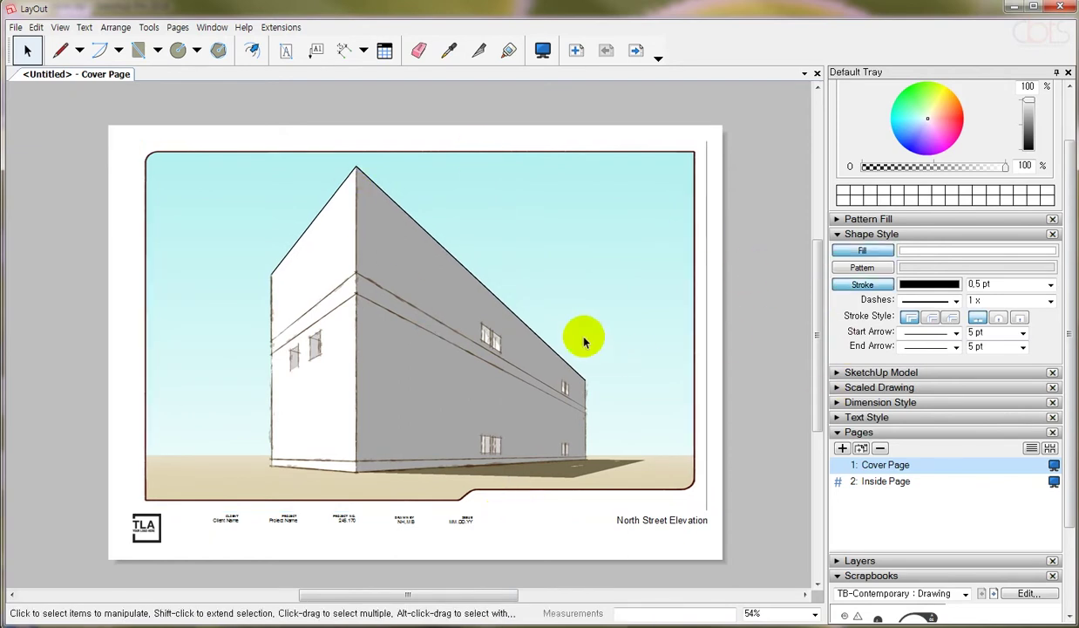
left_click(883, 481)
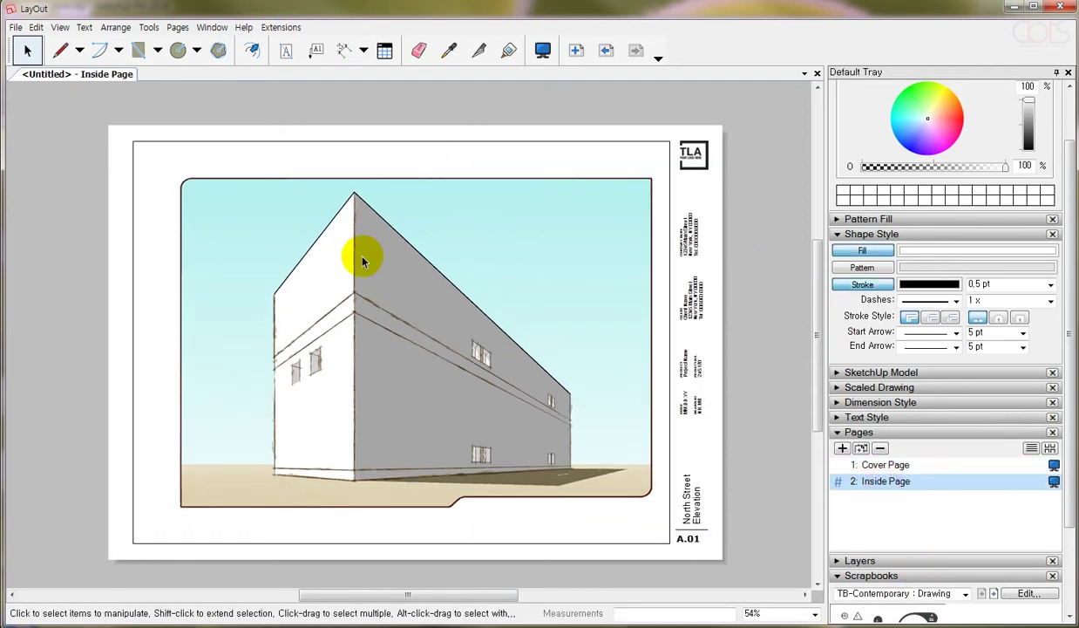
Set the Inside Page viewport to the Front scene and shrink it considerably
left_click(441, 255)
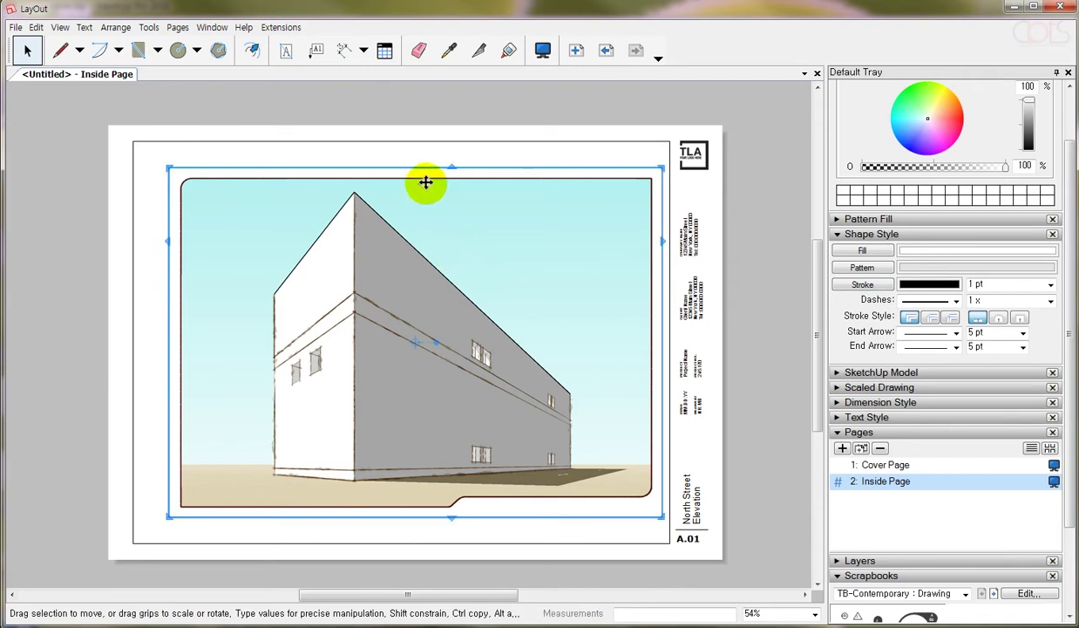
right_click(440, 213)
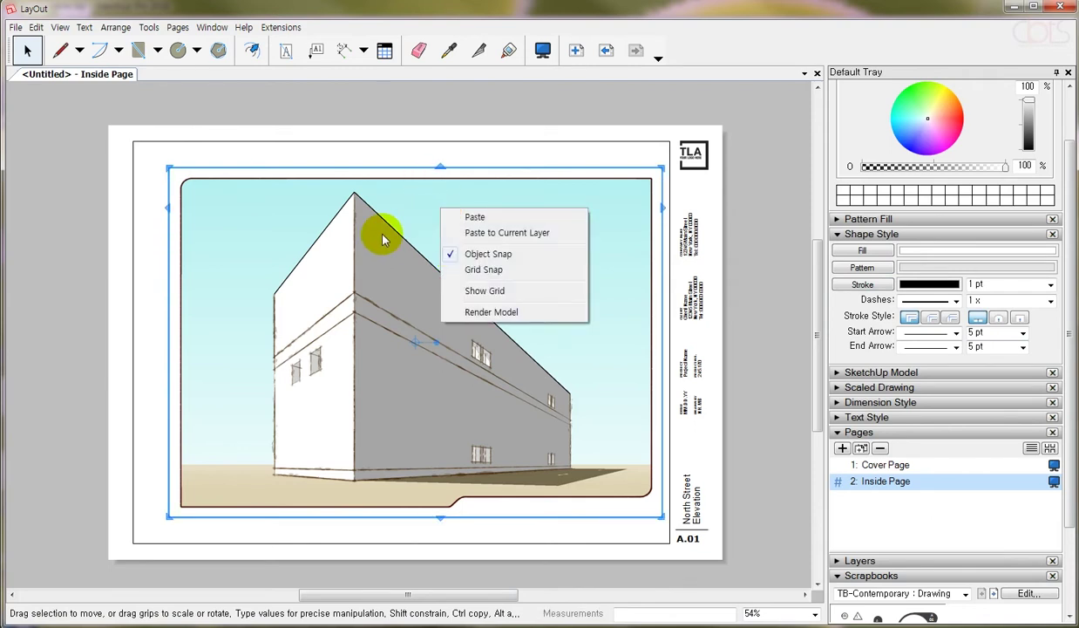
right_click(380, 260)
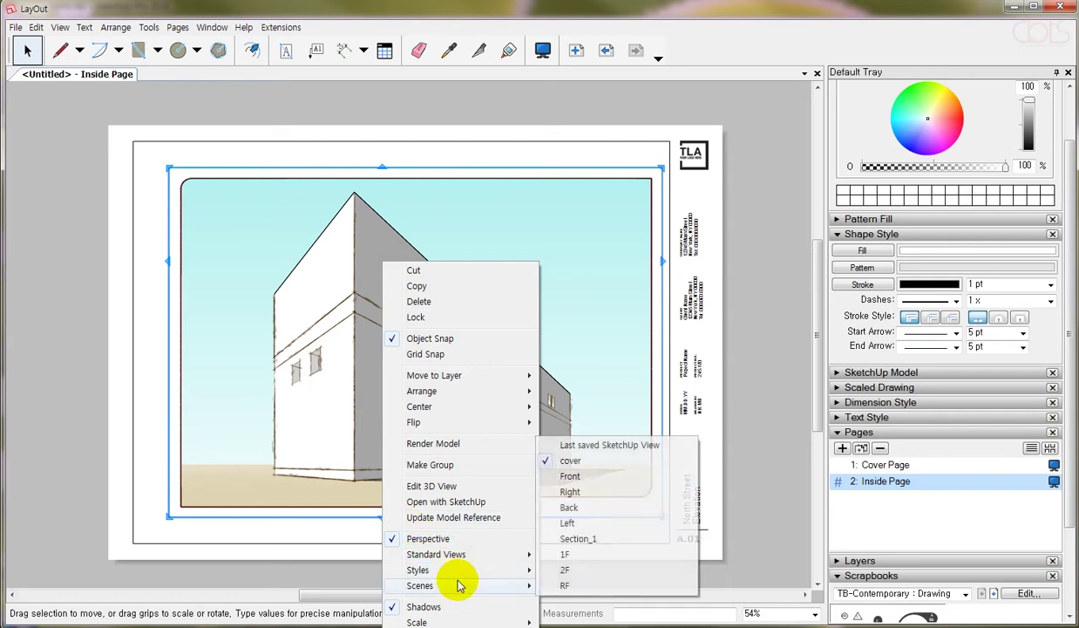
mouse_move(420, 585)
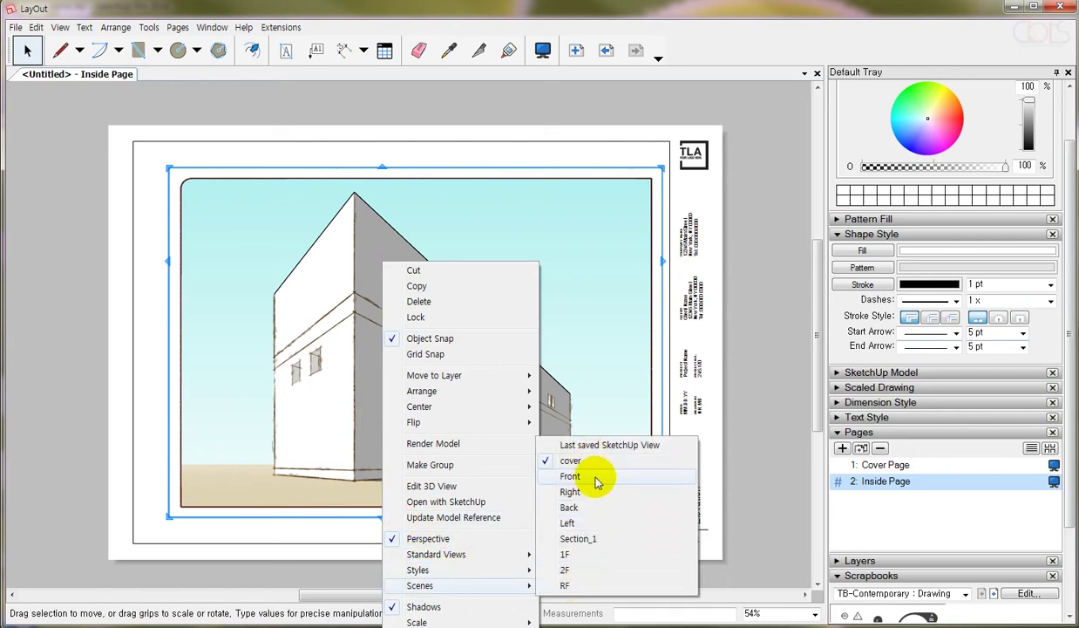
left_click(597, 477)
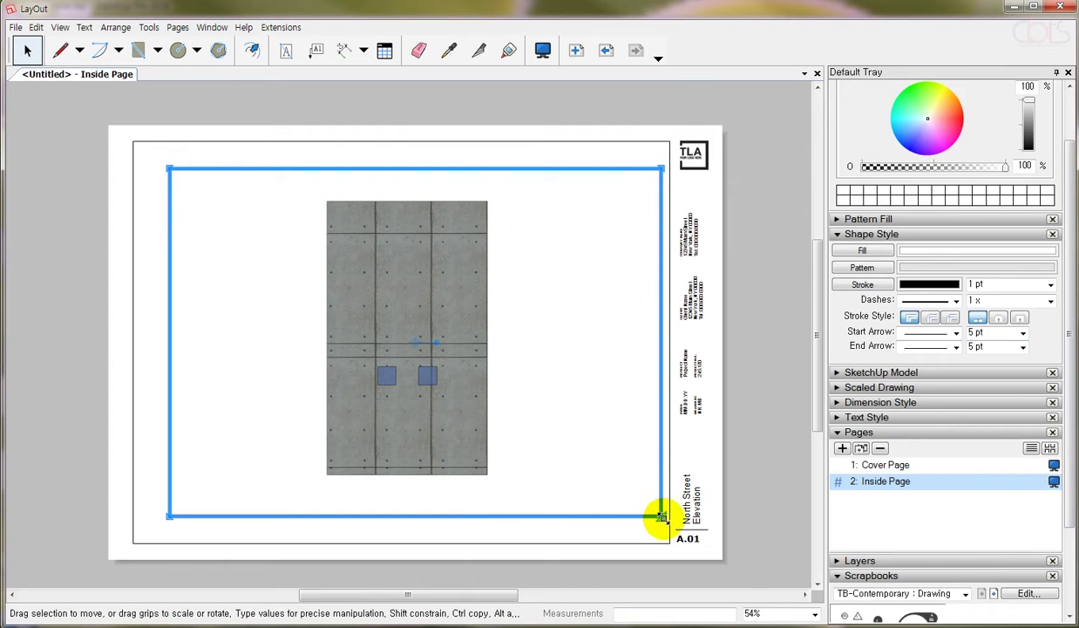
left_click_drag(662, 516, 349, 342)
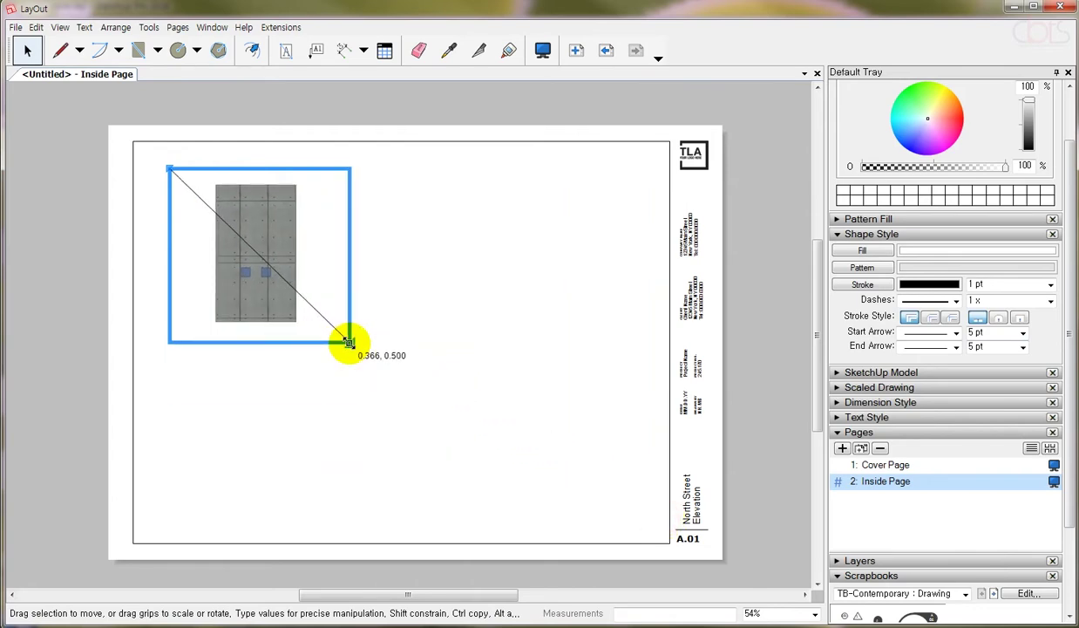
Add a copied viewport showing the Right scene, placed below the Front elevation and widened
left_click_drag(265, 240, 478, 243)
right_click(474, 202)
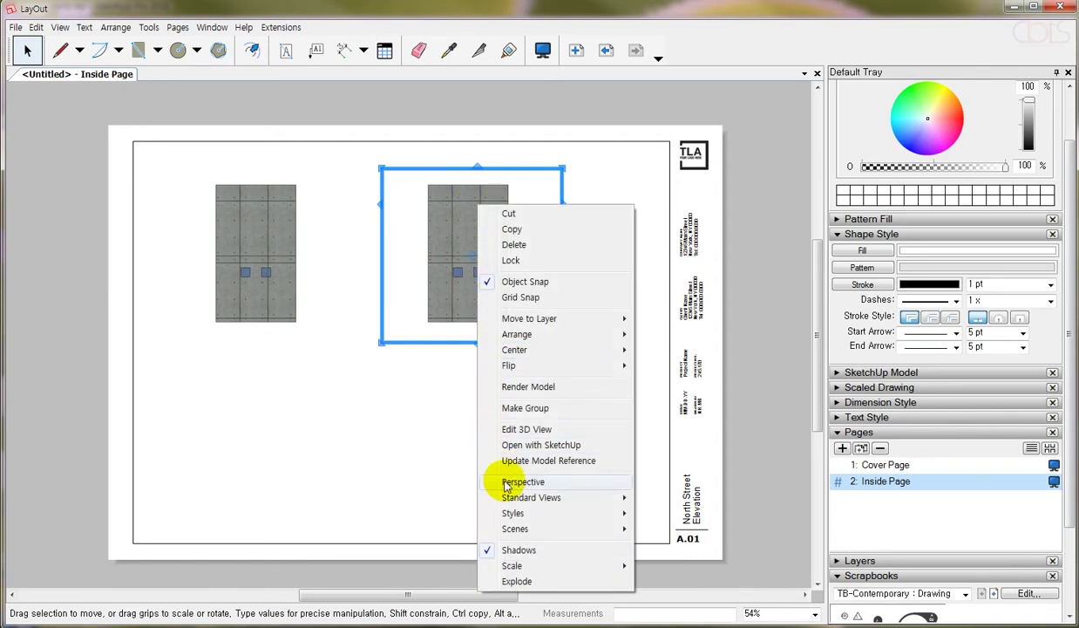
mouse_move(534, 529)
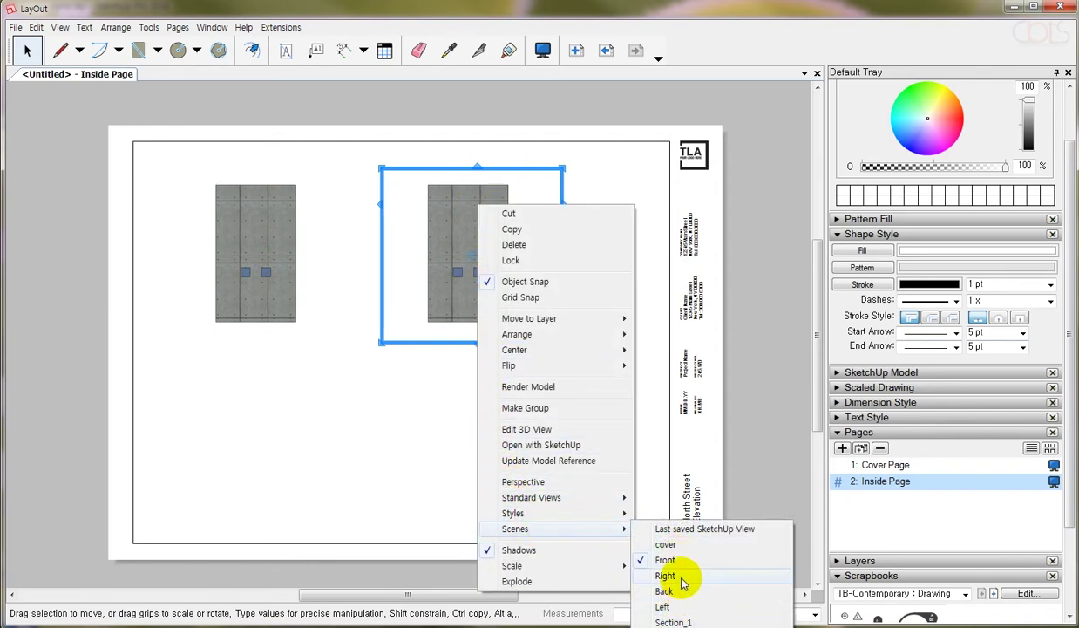
left_click(682, 577)
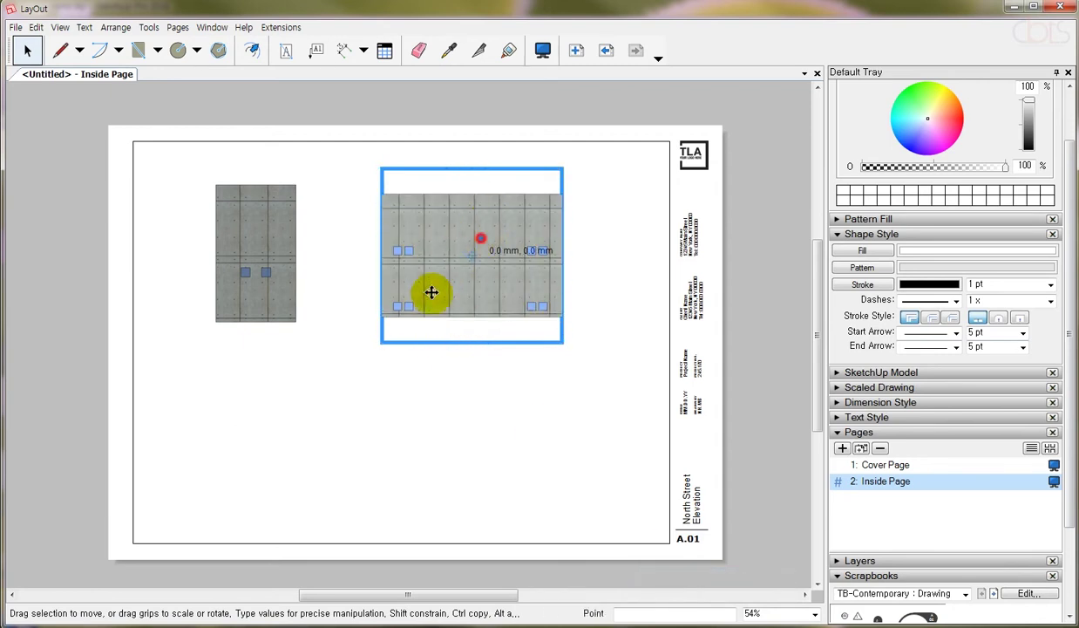
left_click_drag(432, 292, 313, 392)
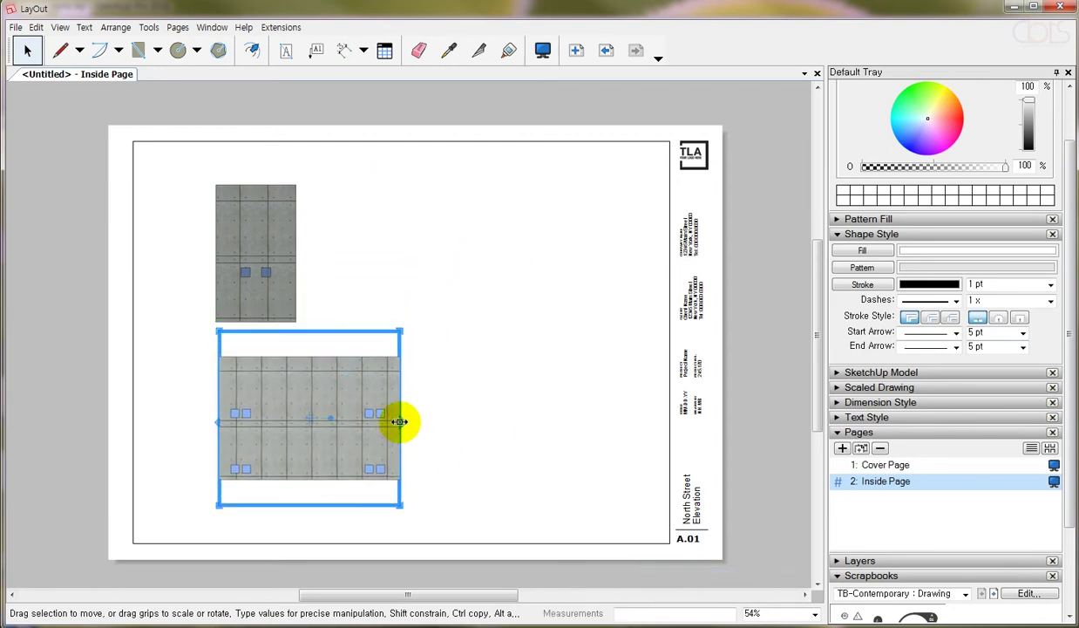
left_click_drag(399, 421, 517, 424)
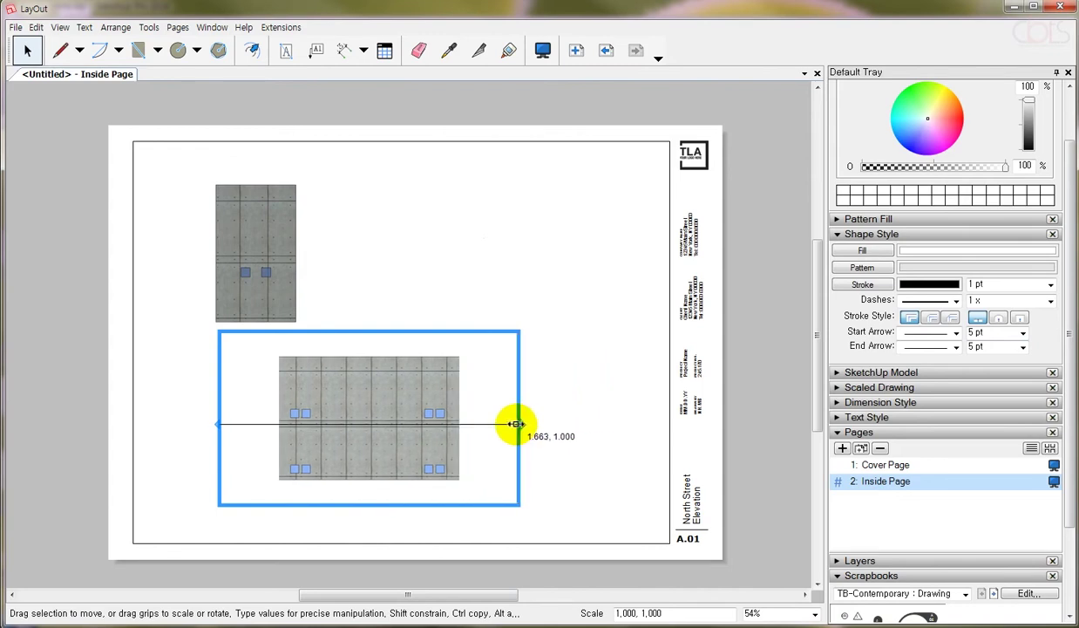
left_click(476, 225)
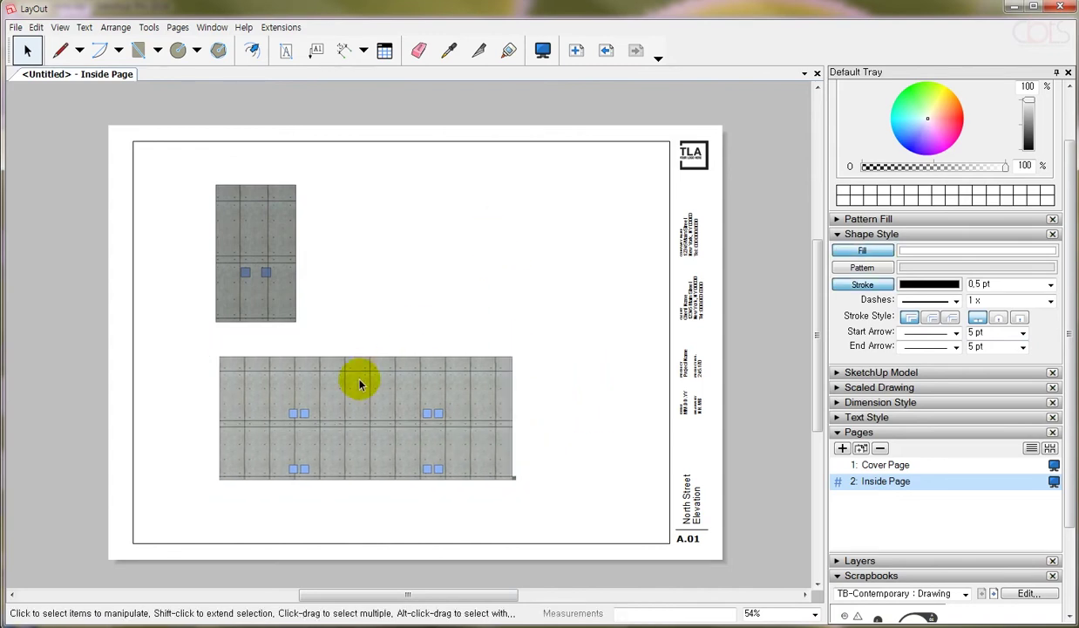
left_click(404, 398)
left_click(510, 261)
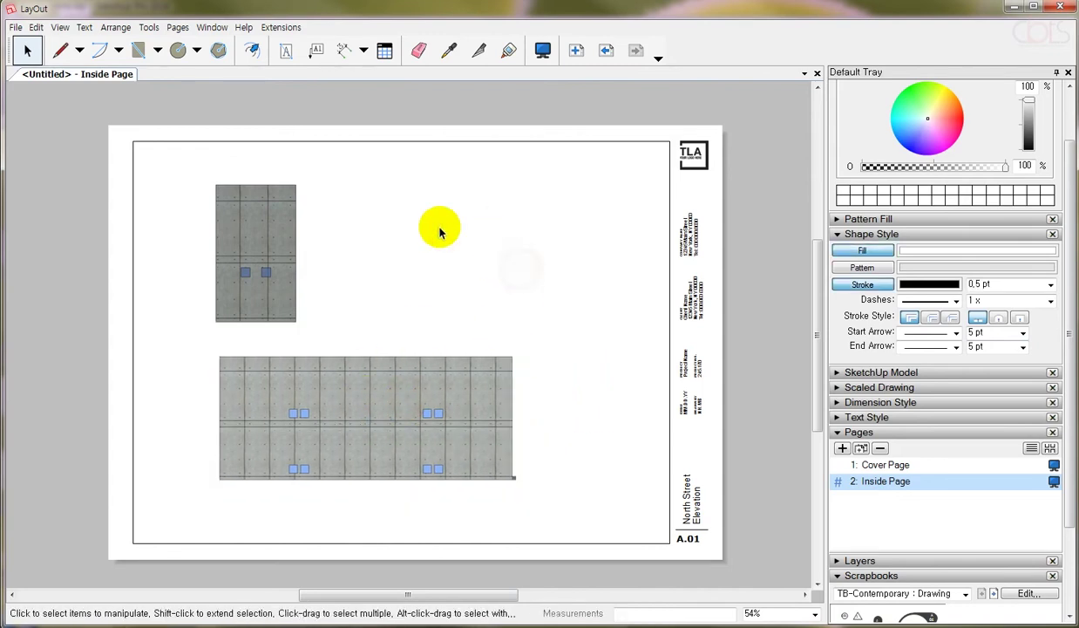
Add Page 3 (A.02 titleblock) and paste the building perspective viewport onto it
left_click(842, 449)
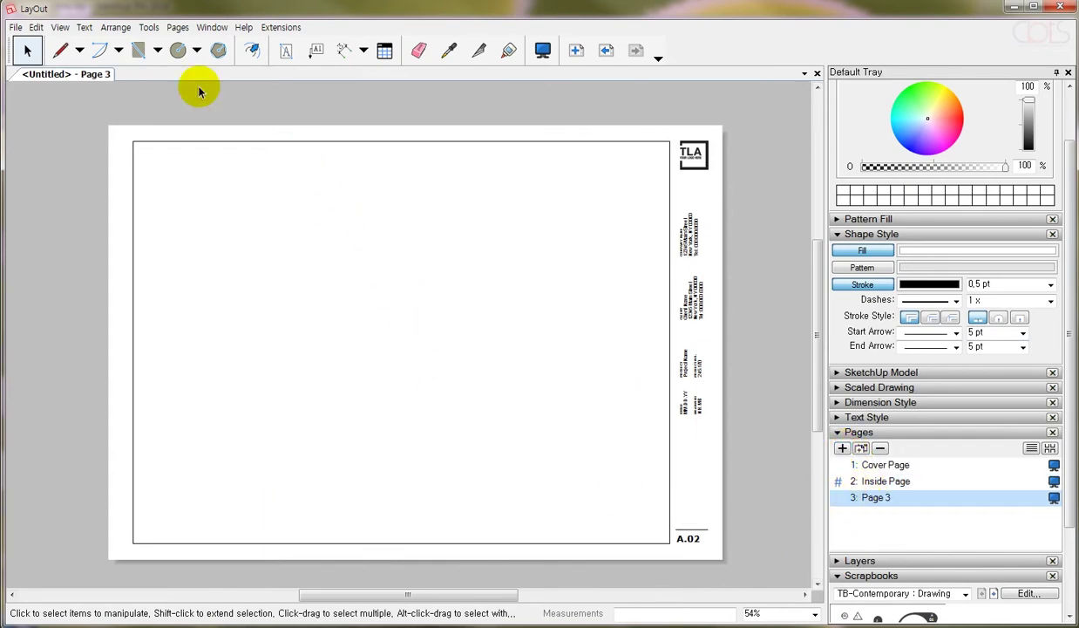
left_click(36, 27)
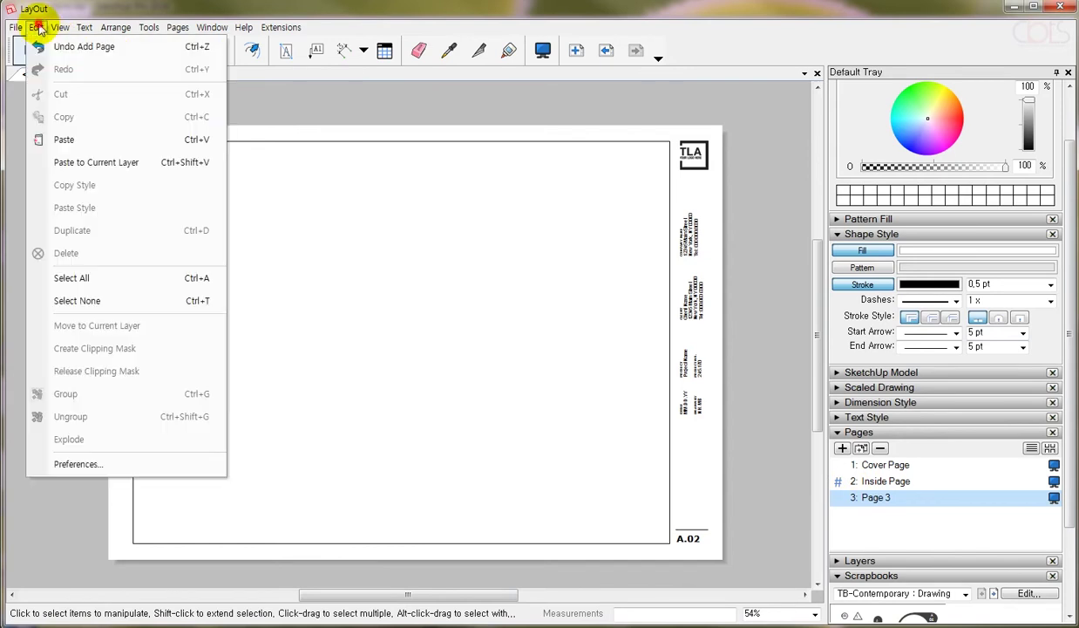
left_click(83, 143)
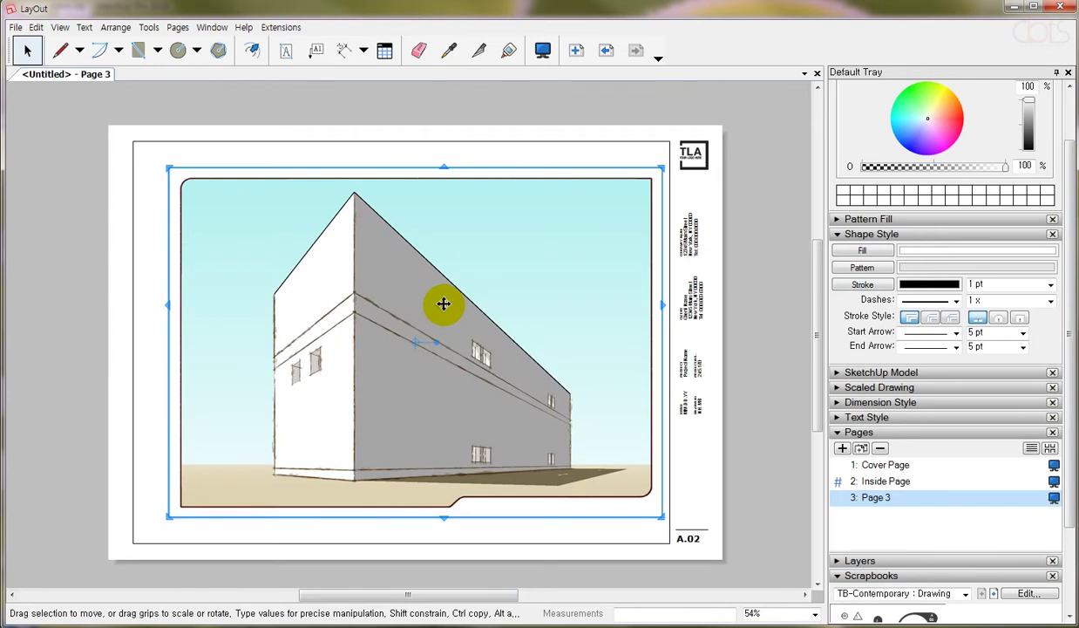
right_click(491, 254)
right_click(441, 230)
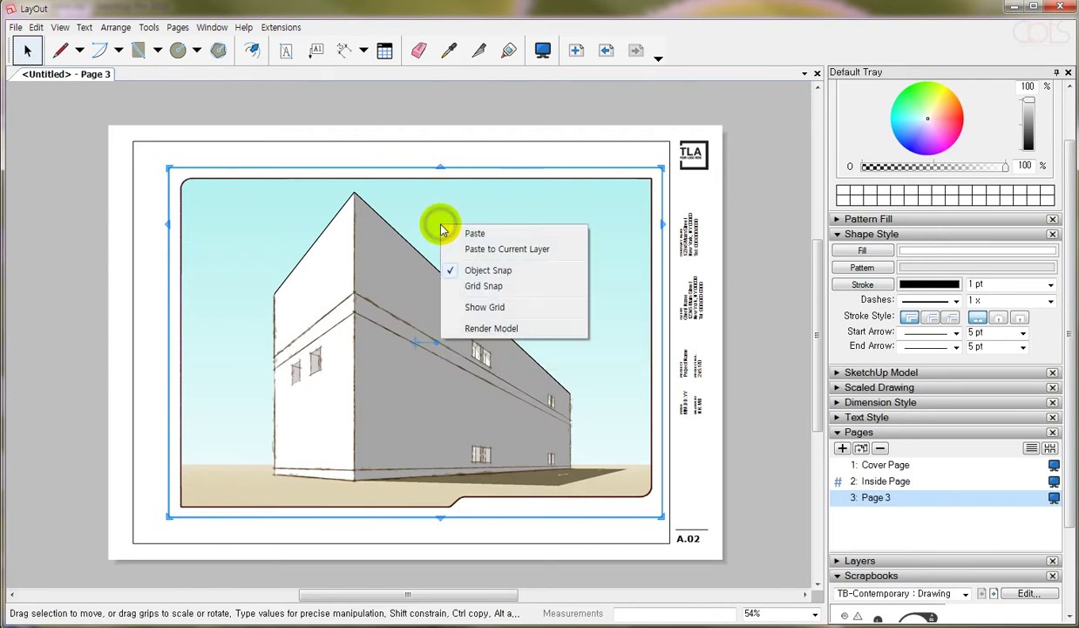
right_click(377, 281)
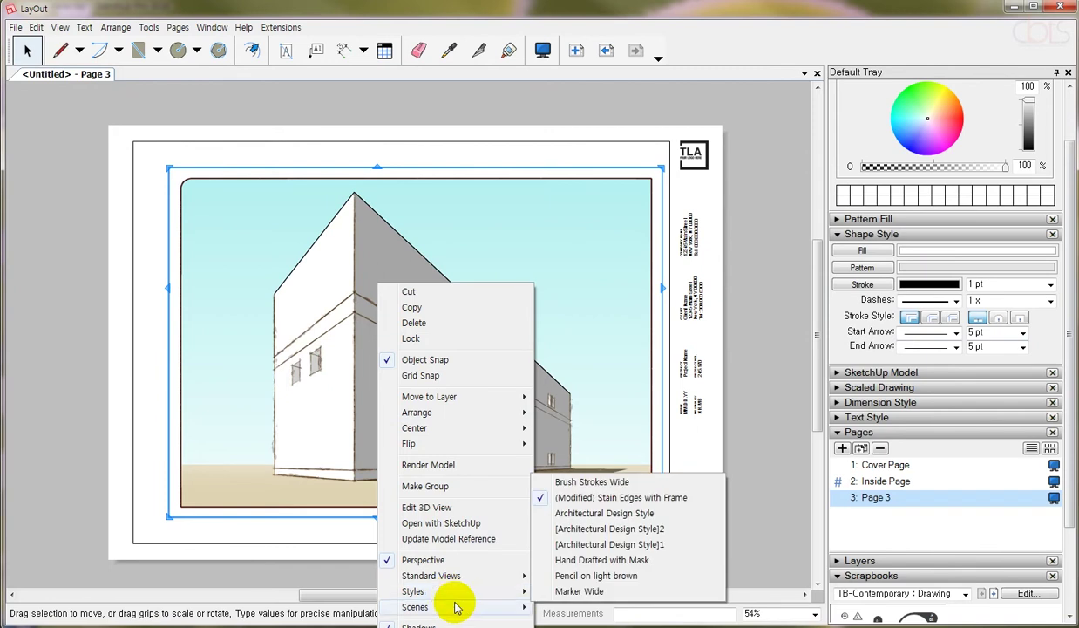
mouse_move(415, 607)
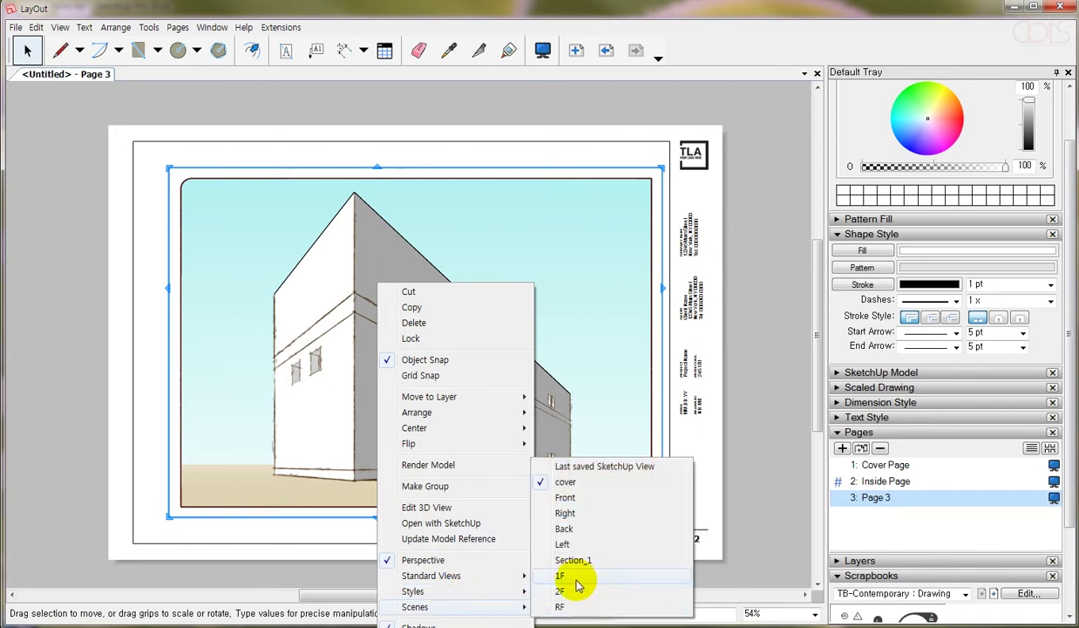
Switch Page 3's viewport to the floor-plan scene, revealing the section cut with interior stairs
left_click(576, 591)
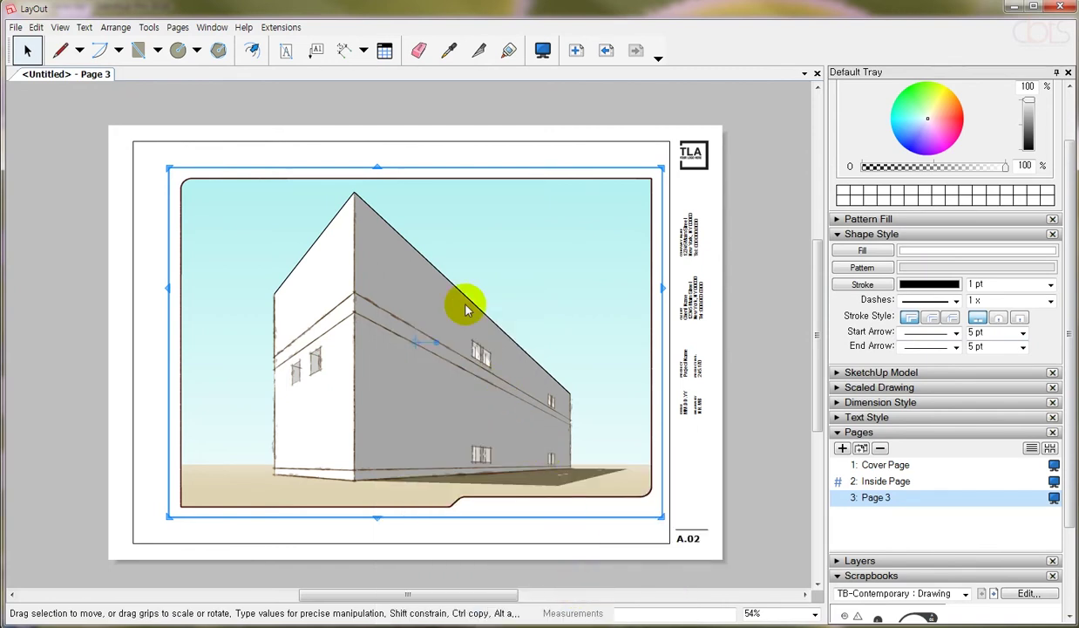
left_click(434, 150)
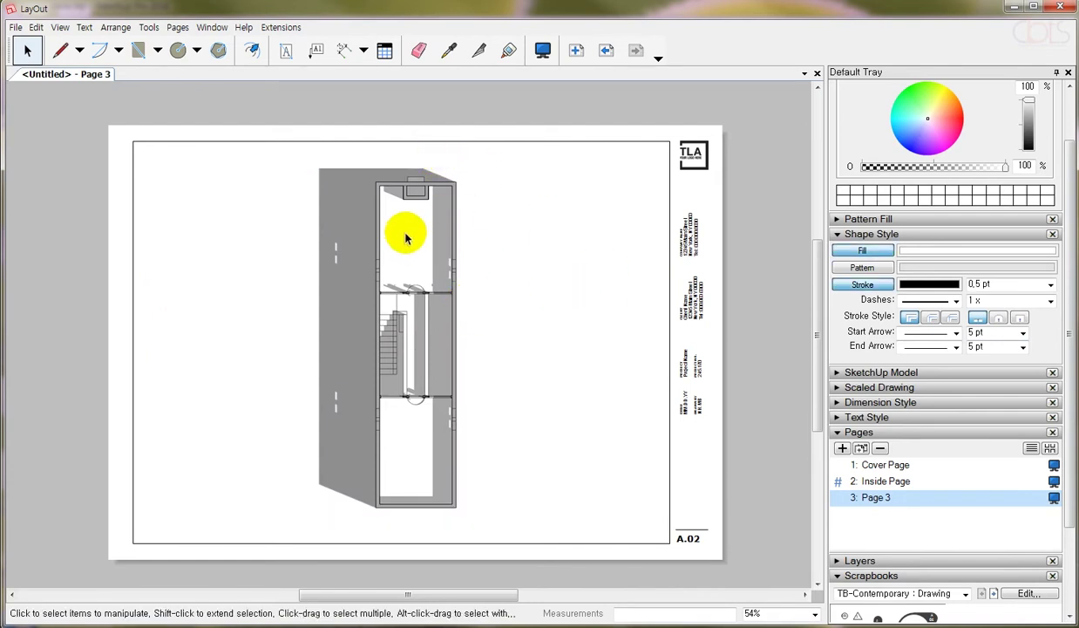
scroll(401, 224, "up", 1)
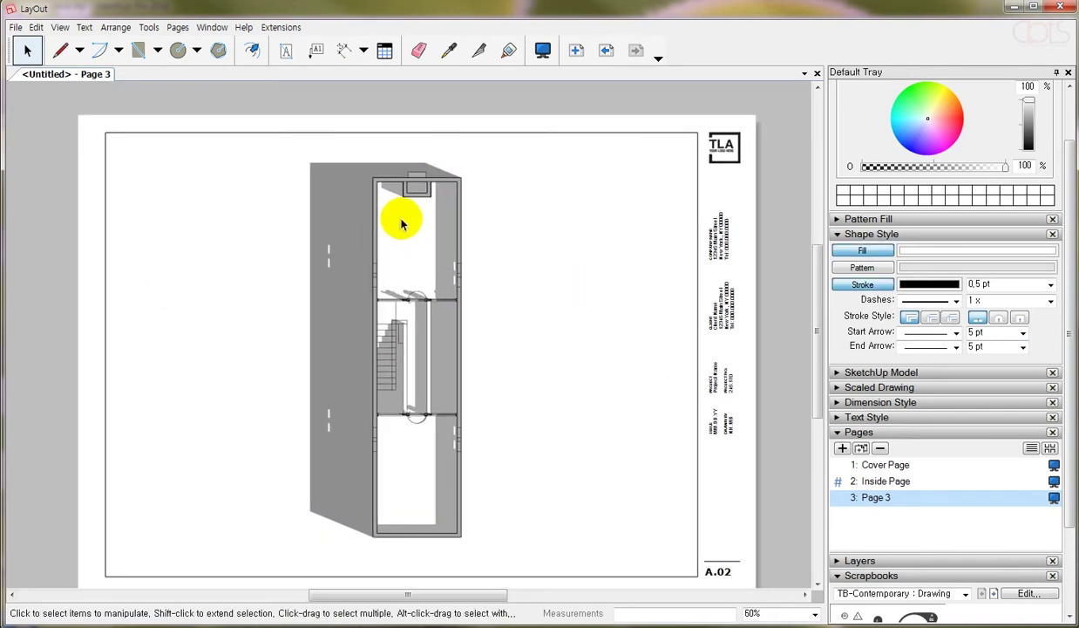
middle_click_drag(448, 264, 452, 269)
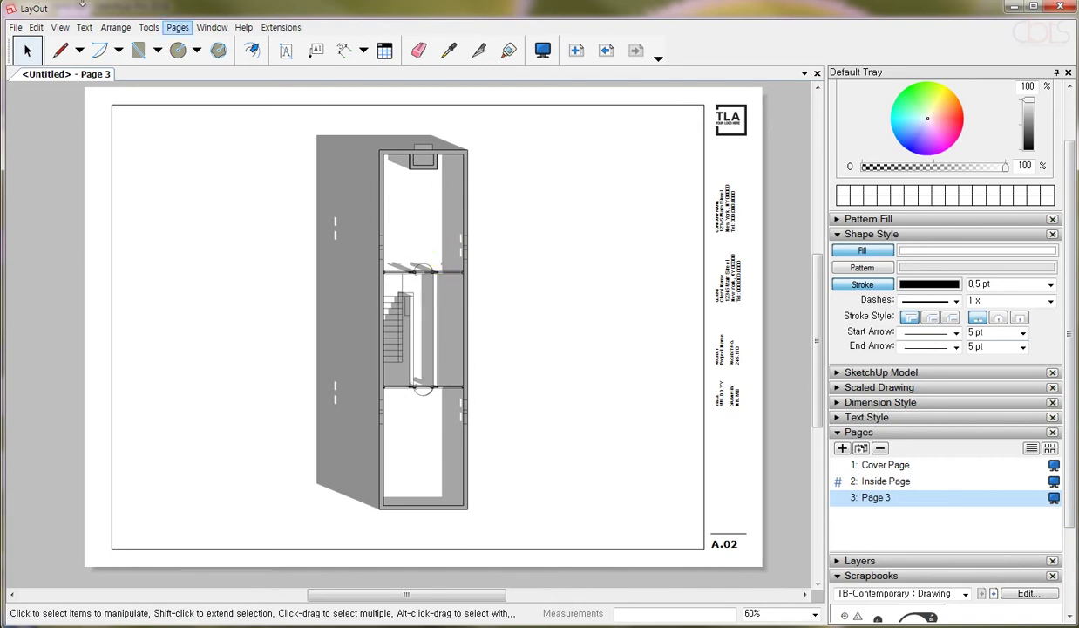
right_click(436, 194)
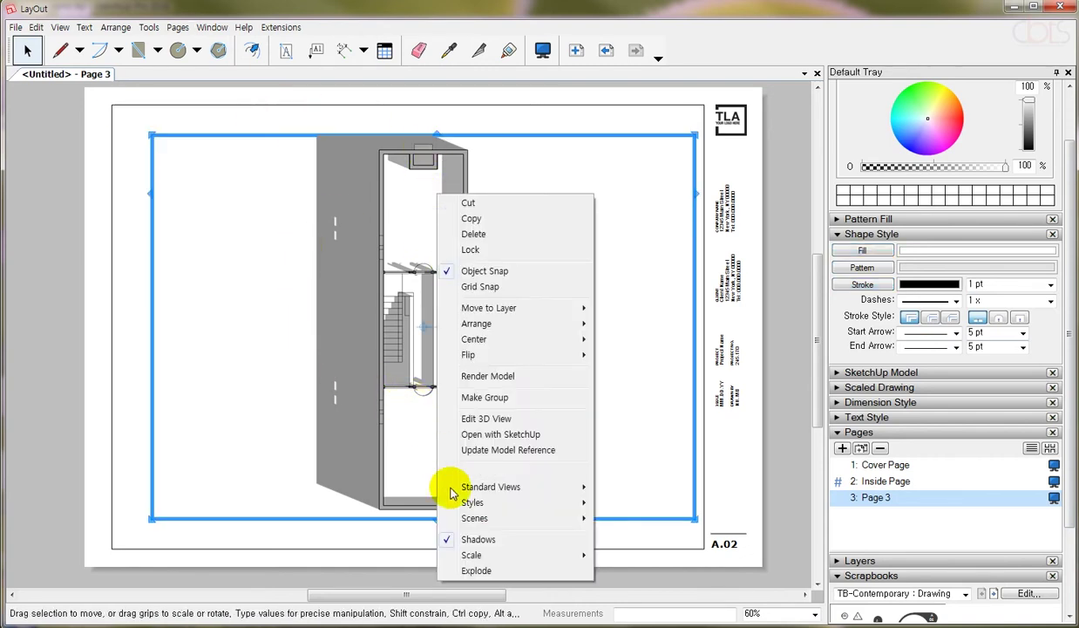
mouse_move(475, 517)
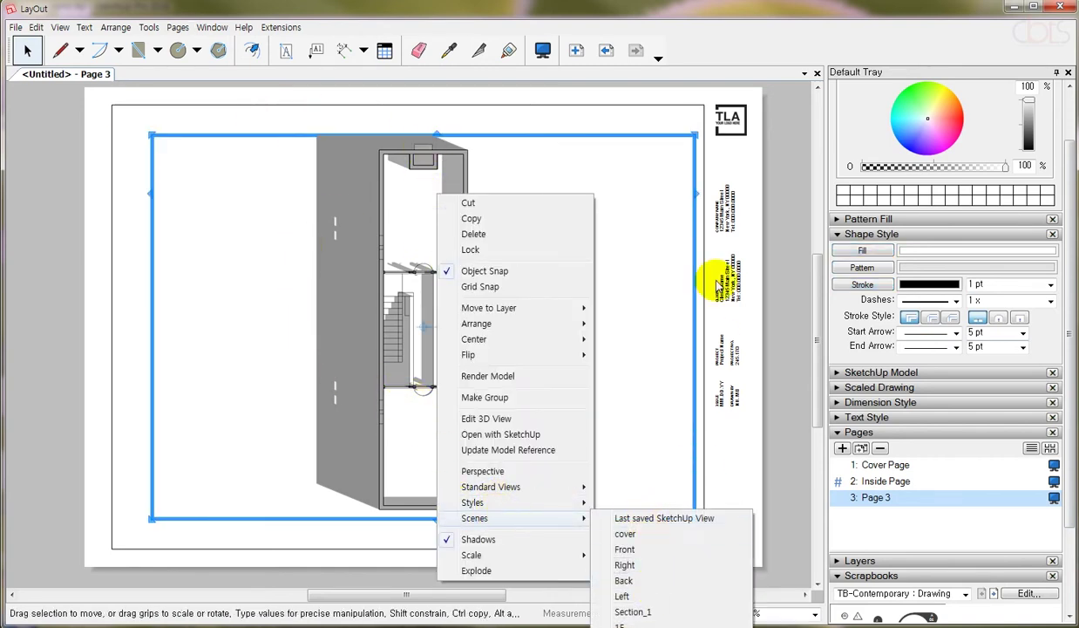
left_click(775, 141)
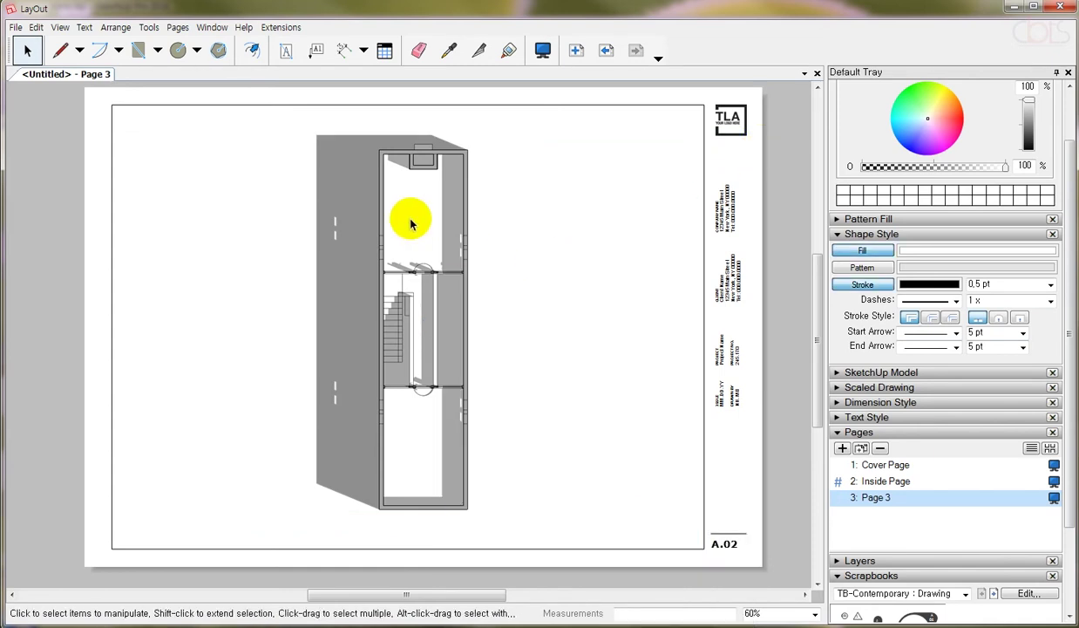
Go back to the Inside Page, then bring the SketchUp Azuma_scene model to the front
left_click(886, 481)
scroll(161, 220, "up", 1)
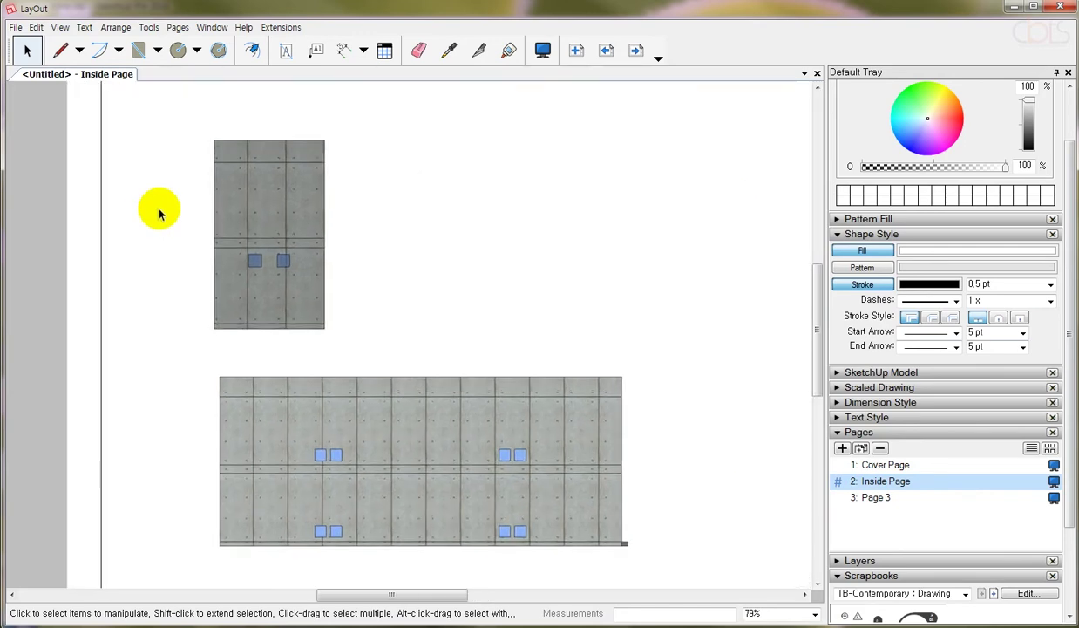
scroll(284, 235, "up", 1)
scroll(284, 235, "down", 2)
scroll(251, 238, "down", 1)
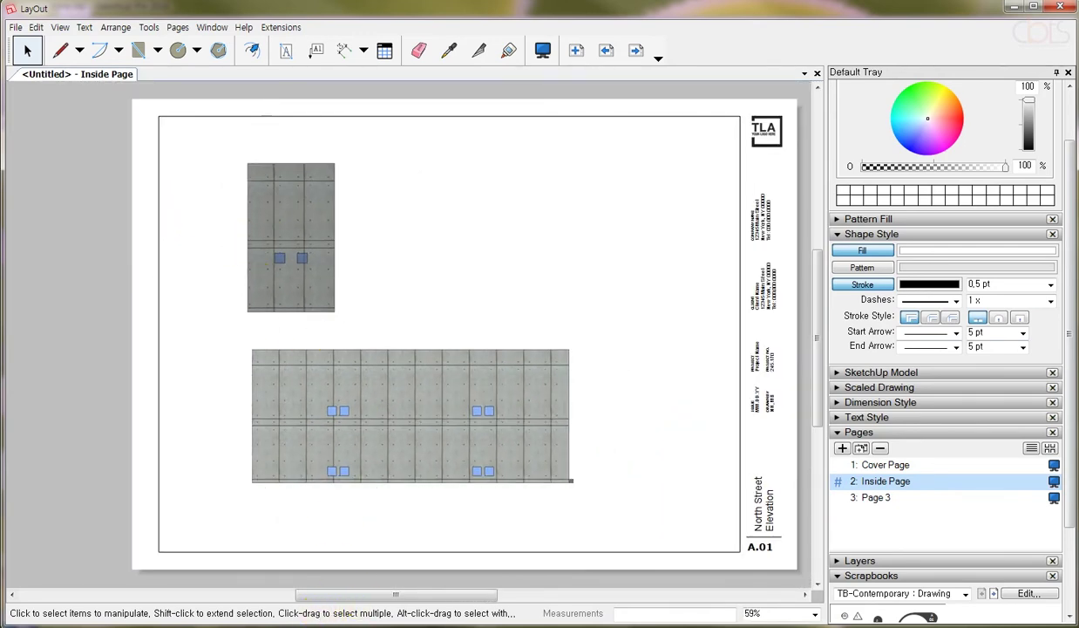
left_click(311, 592)
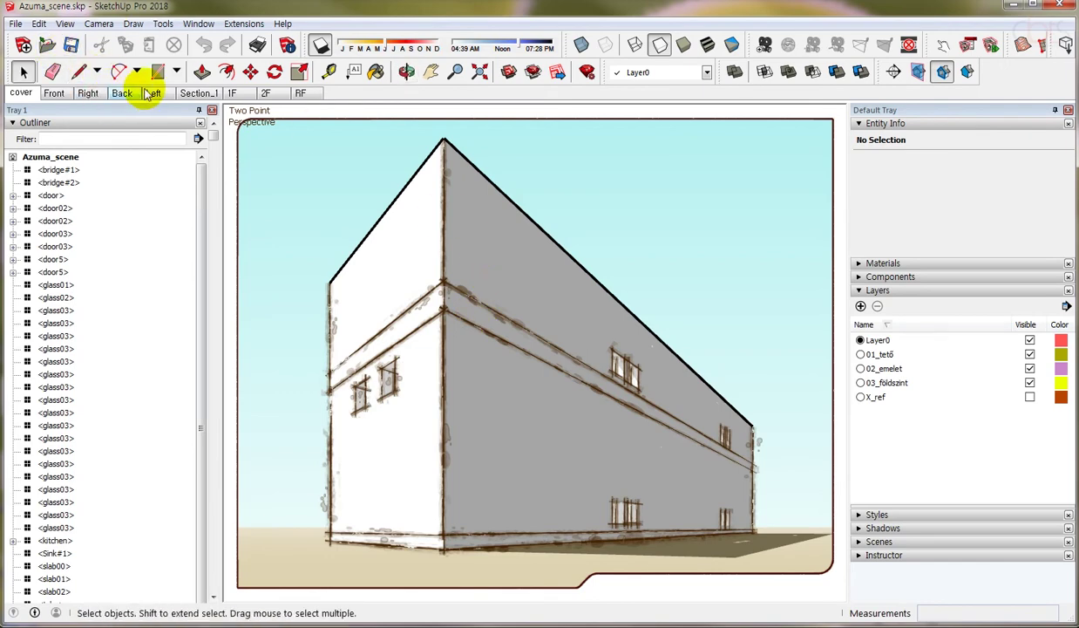
Show and zoom the Right elevation scene in SketchUp, then return to LayOut's Inside Page
left_click(87, 92)
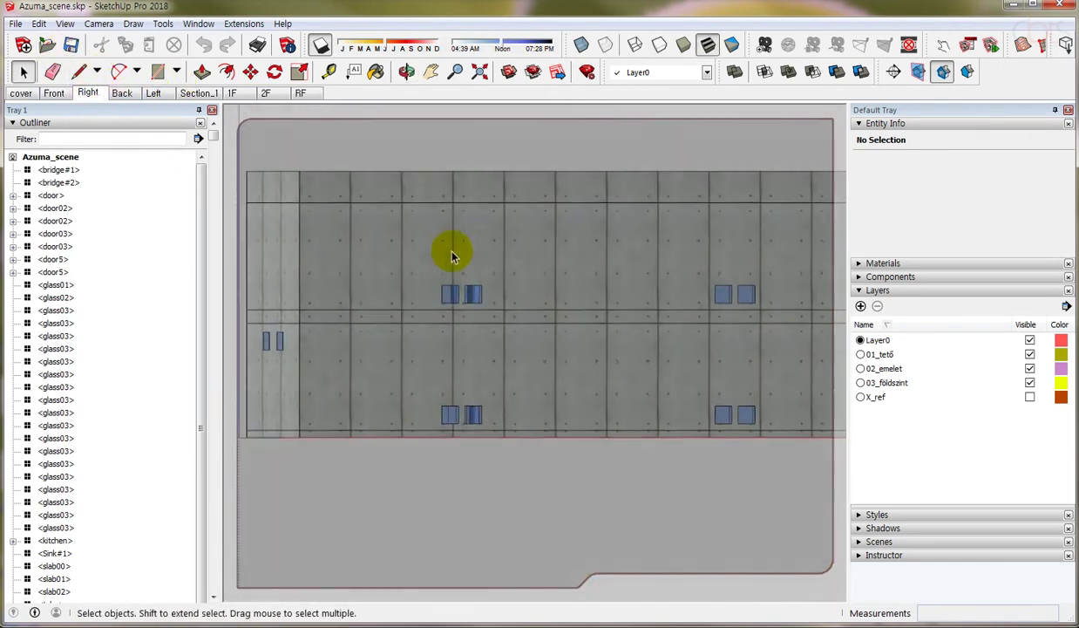
scroll(465, 241, "down", 3)
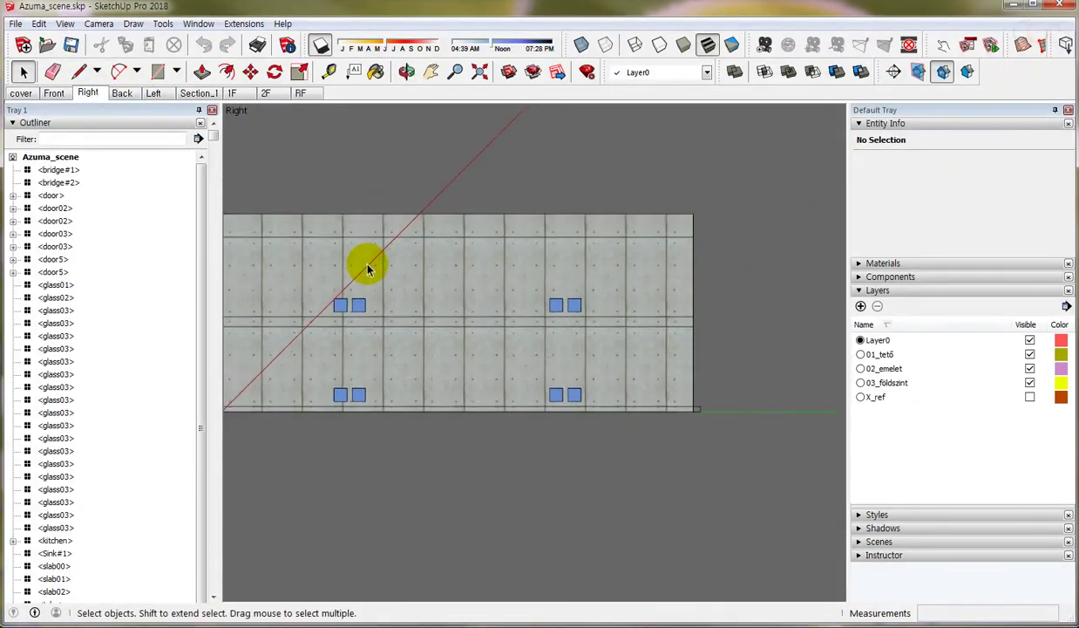
scroll(366, 260, "down", 3)
scroll(340, 244, "up", 1)
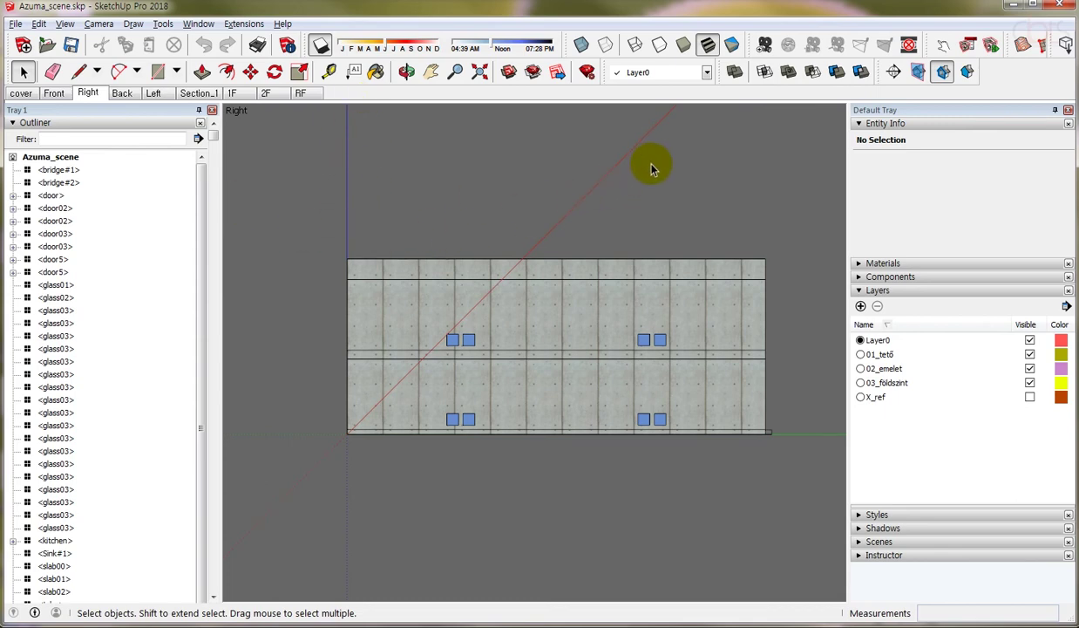
key("alt+Tab")
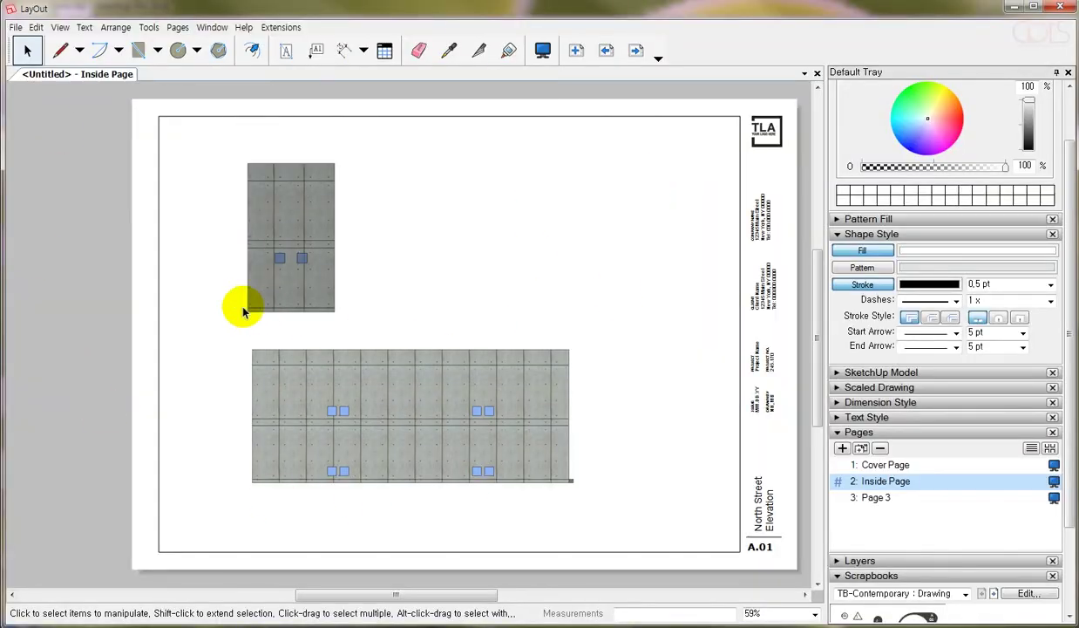
Alt+Tab to SketchUp, showing the Right elevation's concrete-panelled wall with small windows
key("alt+Tab")
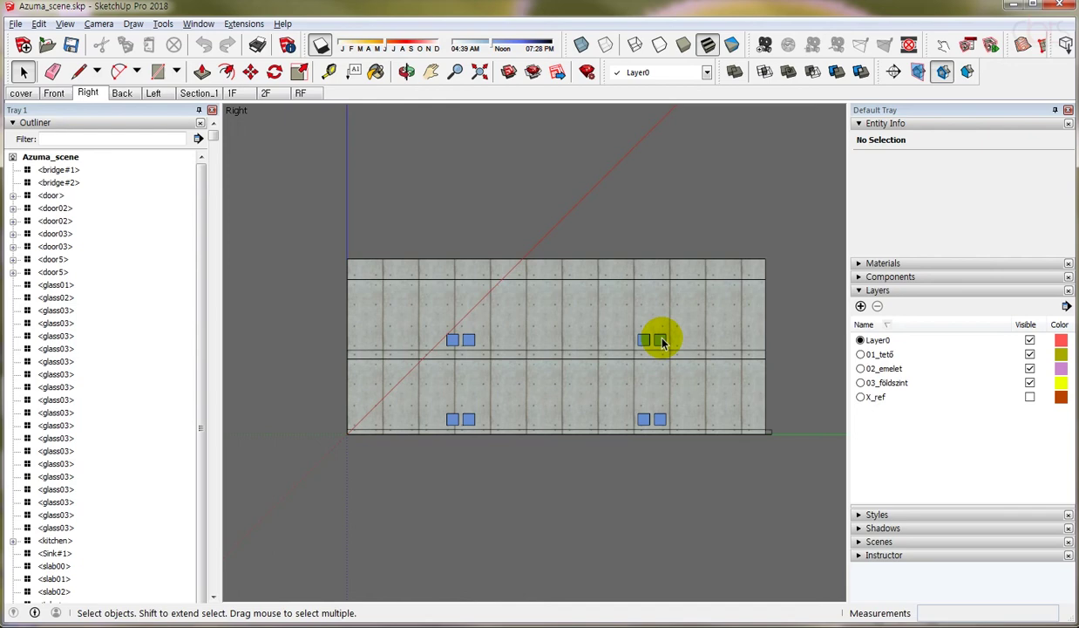
Orbit out of the flat elevation and switch to the 2F scene
middle_click_drag(392, 270, 450, 317)
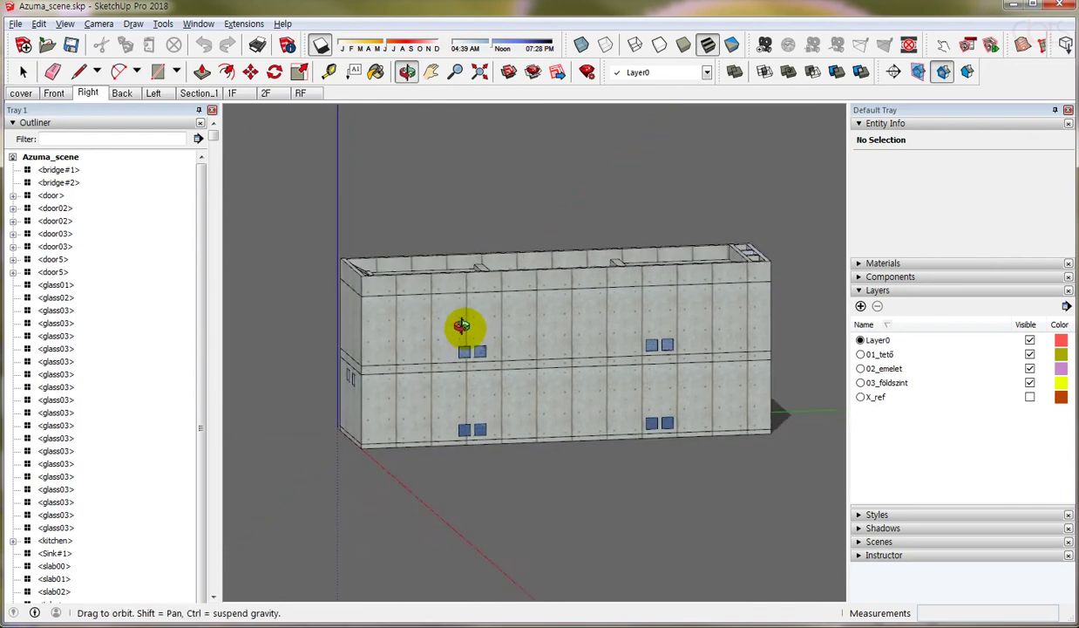
left_click(266, 92)
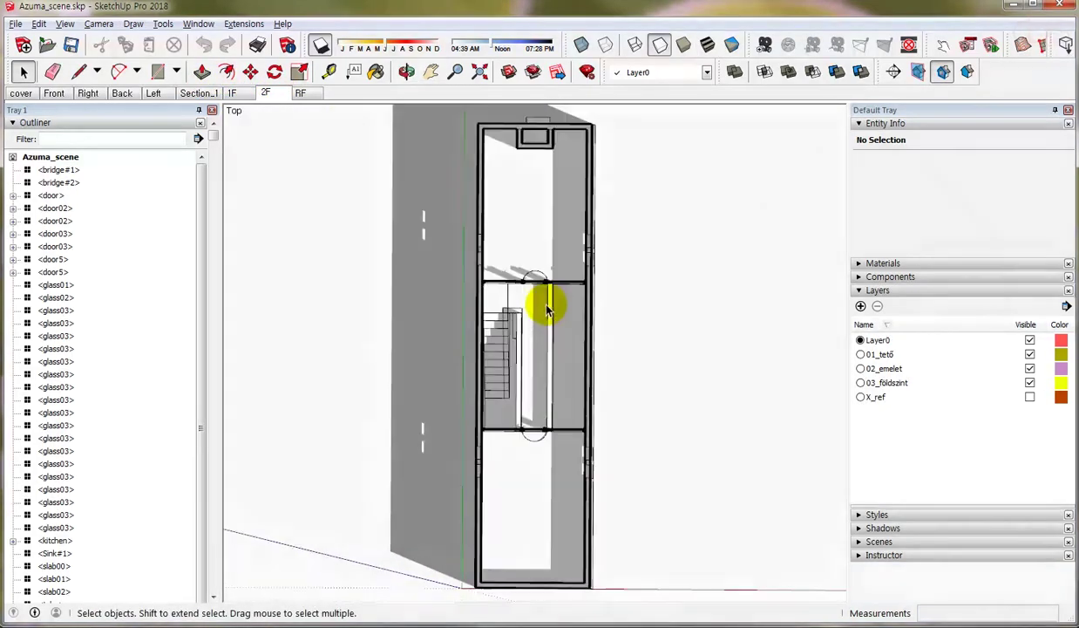
scroll(494, 133, "up", 3)
scroll(482, 125, "up", 3)
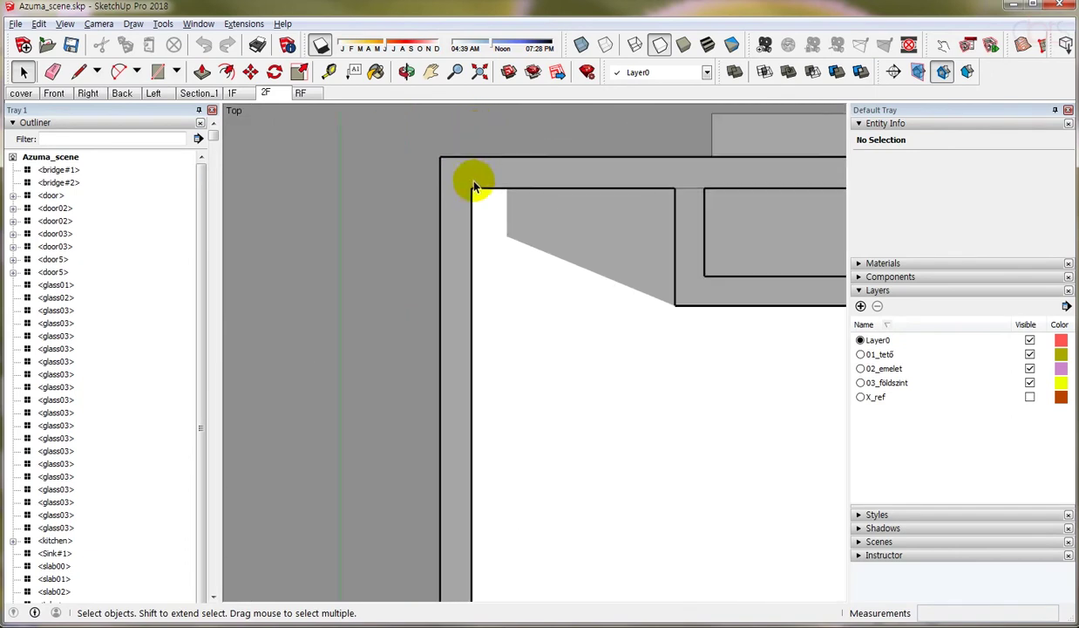
scroll(476, 183, "up", 1)
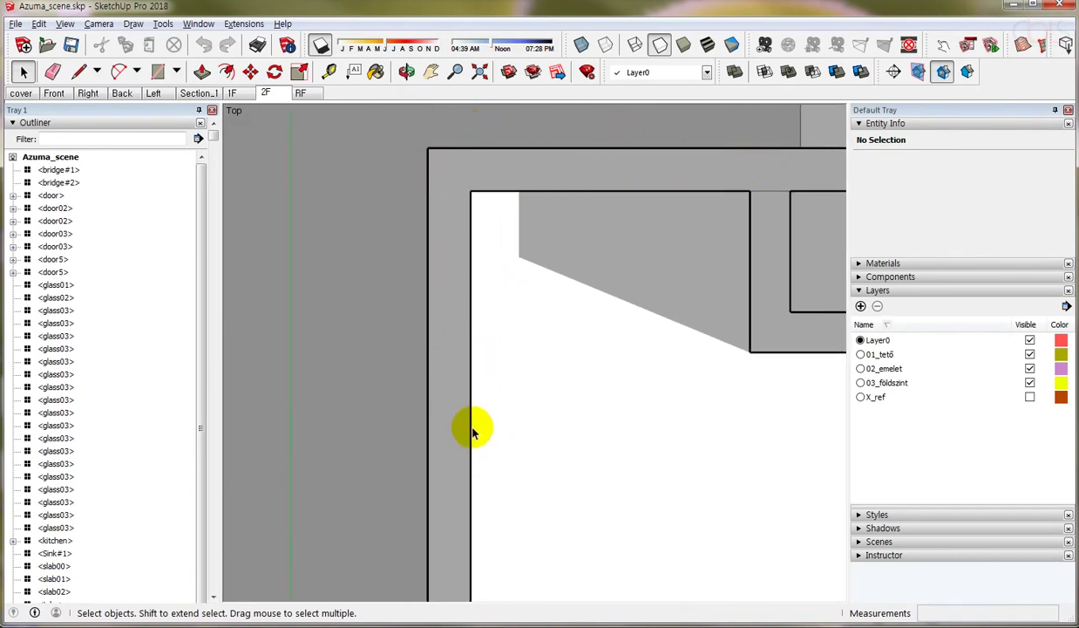
Frame the cut 2F building in 3D and display its three section planes
scroll(472, 432, "down", 2)
scroll(434, 340, "down", 2)
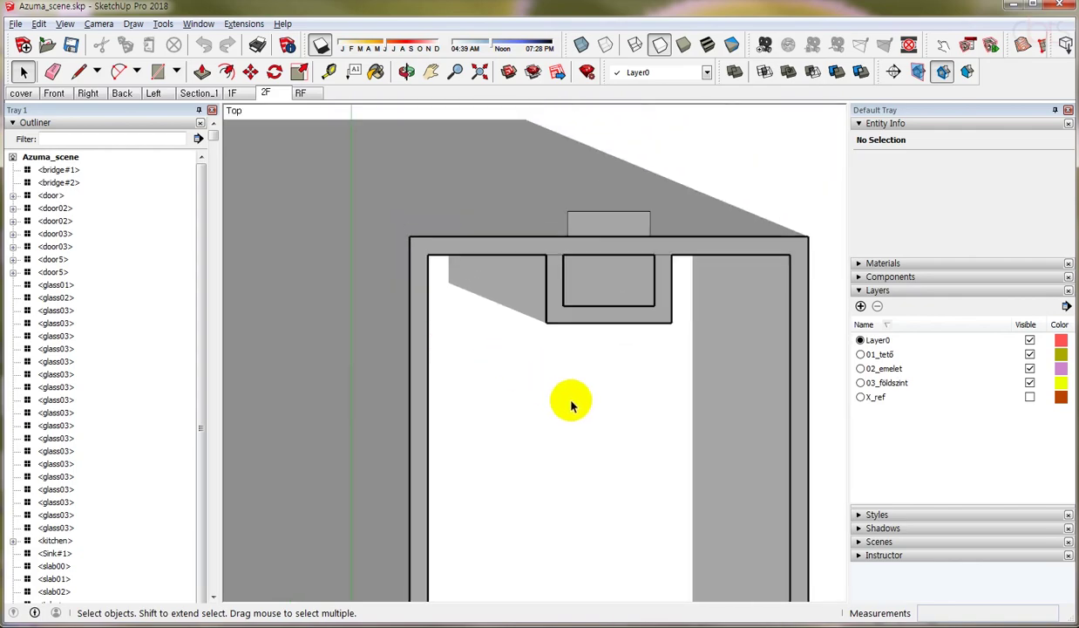
mouse_move(571, 402)
middle_mouse_down()
mouse_move(400, 183)
mouse_move(547, 354)
mouse_move(544, 327)
middle_mouse_up()
scroll(546, 356, "down", 4)
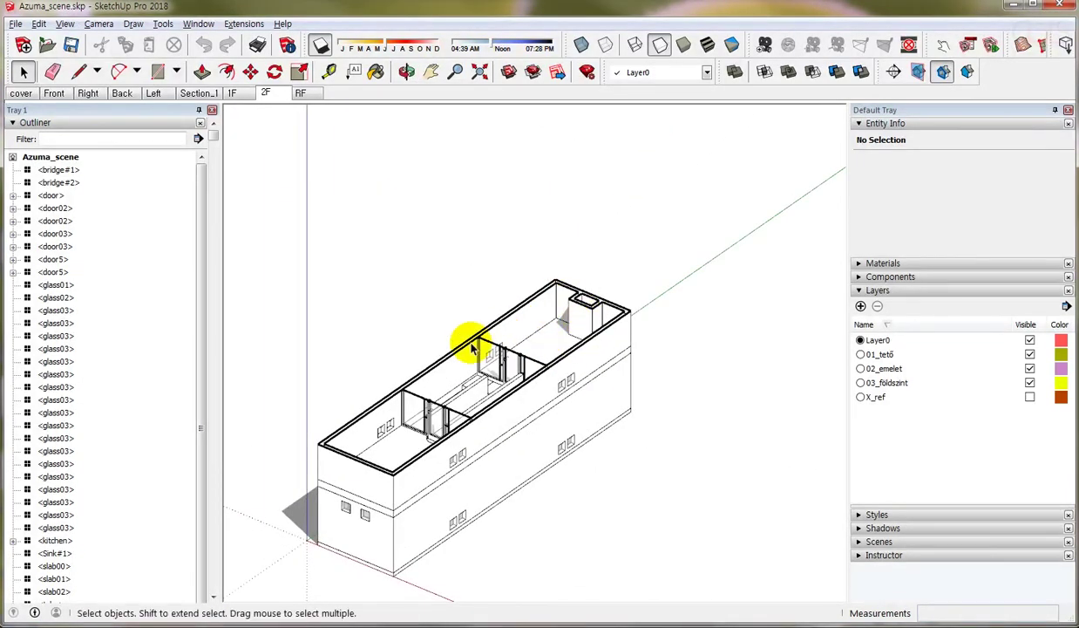
middle_click_drag(515, 347, 551, 303, "shift")
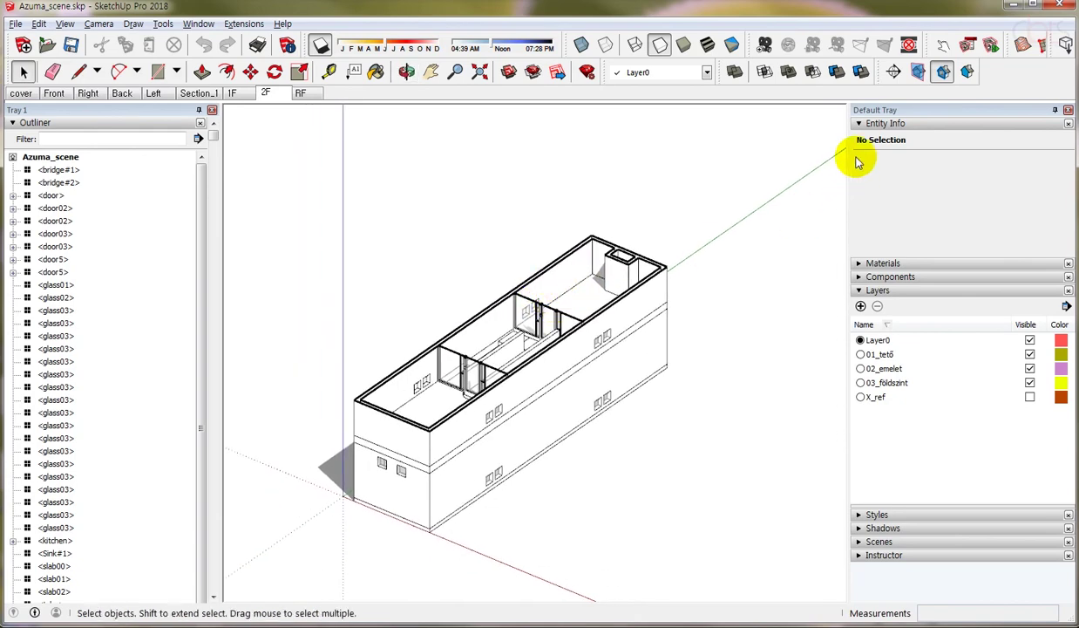
left_click(921, 72)
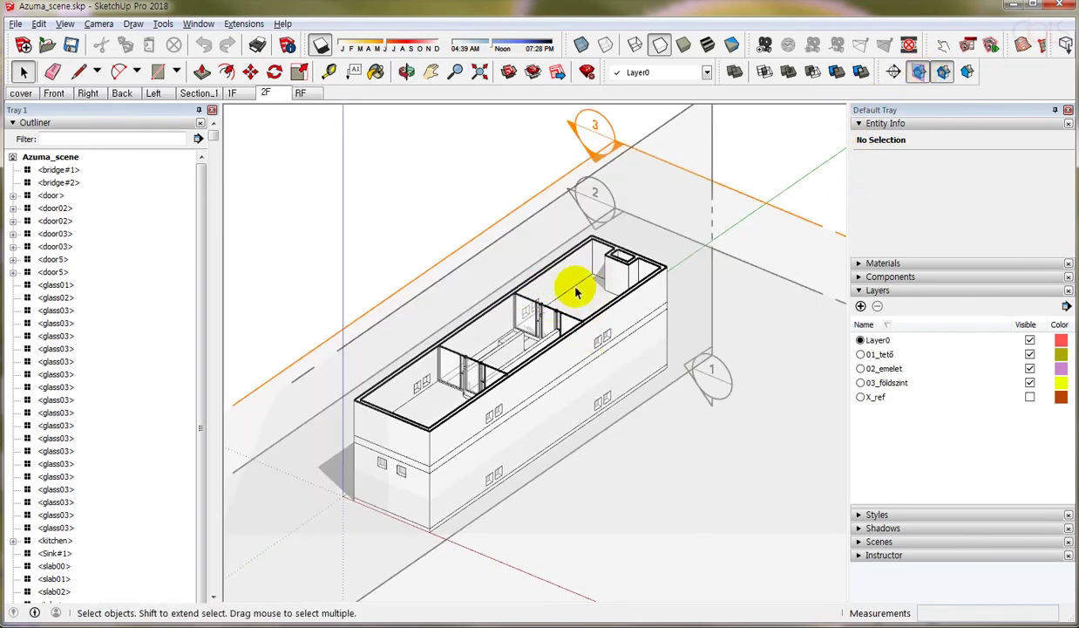
Turn on Display Section Fill so section plane 3's cut 2F walls show as solid bands
mouse_move(571, 283)
middle_mouse_down()
mouse_move(645, 255)
mouse_move(499, 174)
middle_mouse_up()
right_click(532, 178)
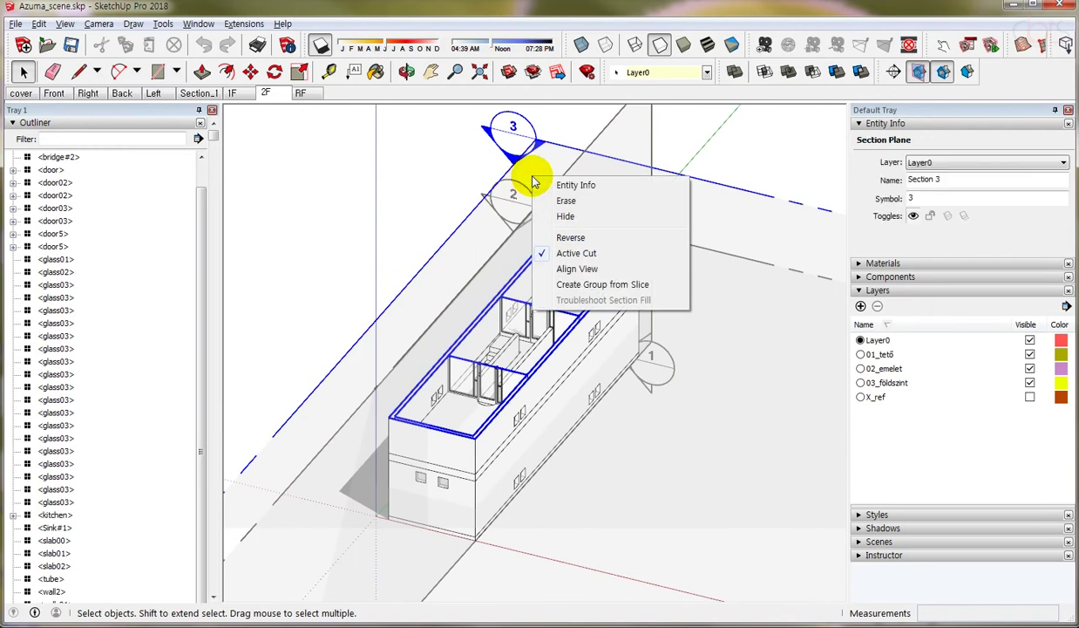
left_click(455, 234)
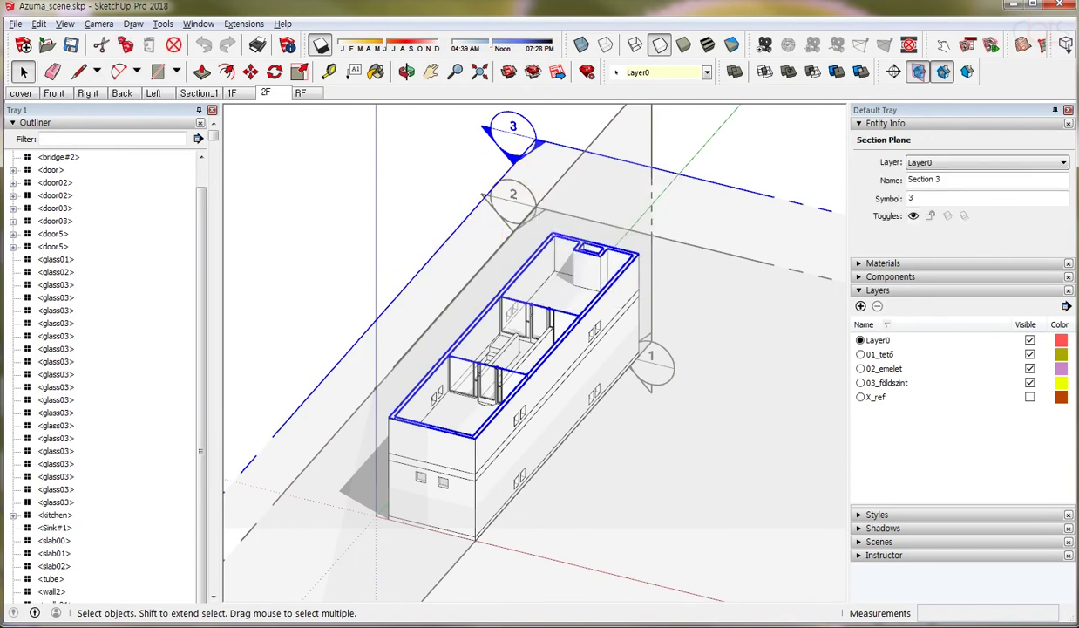
left_click(914, 291)
left_click(925, 289)
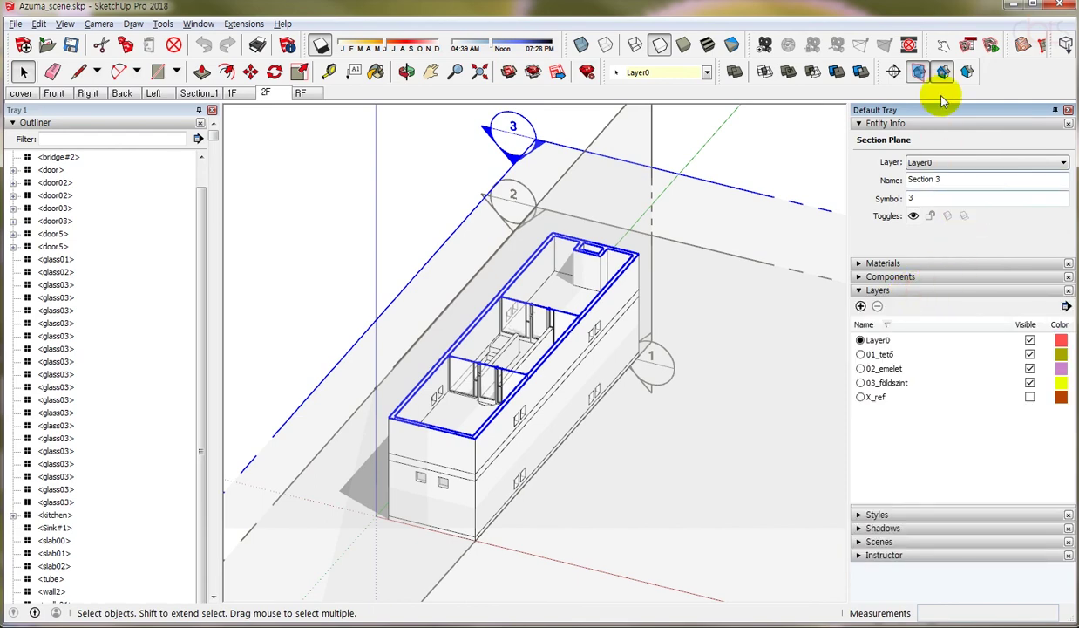
left_click(968, 74)
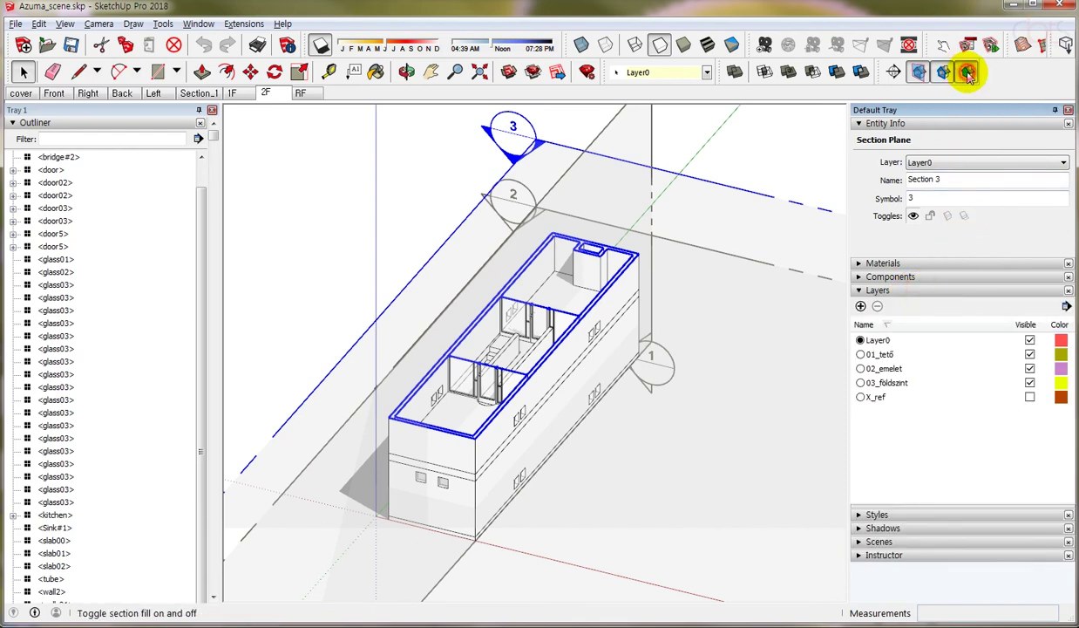
scroll(571, 281, "up", 2)
scroll(615, 233, "up", 2)
Orbit and zoom around the filled wall cut to see the whole sectioned building
scroll(615, 234, "up", 3)
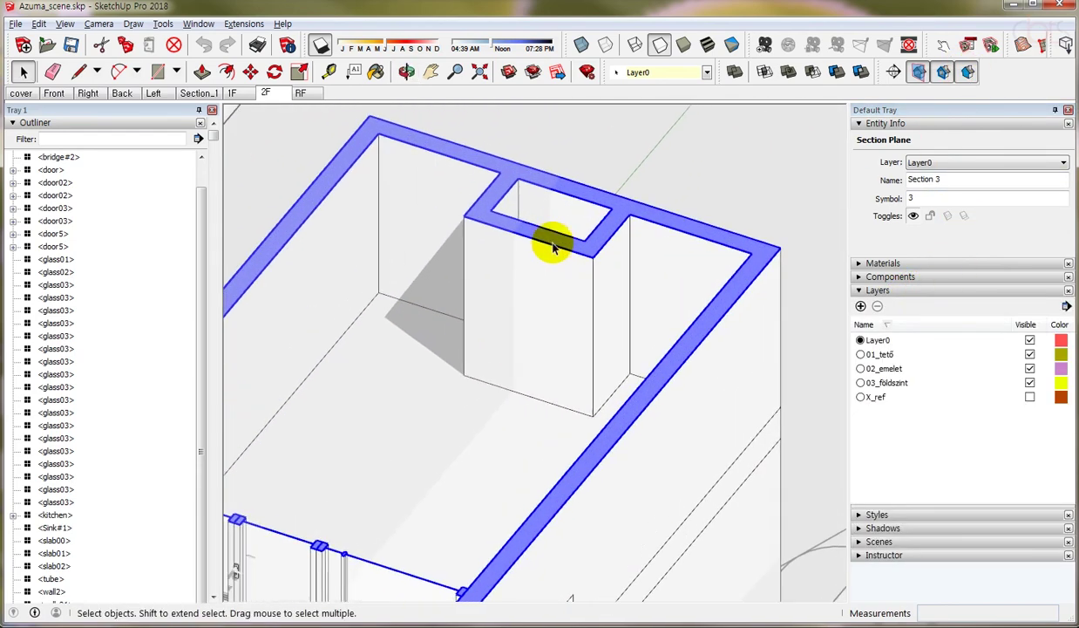
middle_click_drag(552, 241, 478, 179)
scroll(569, 221, "up", 2)
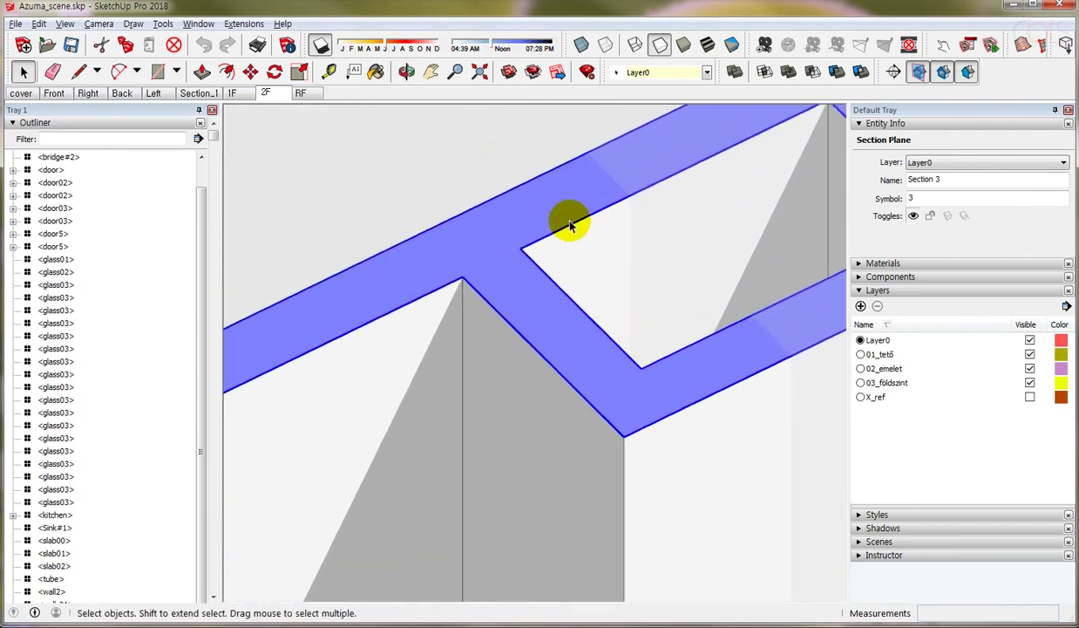
scroll(457, 229, "down", 3)
scroll(462, 231, "down", 2)
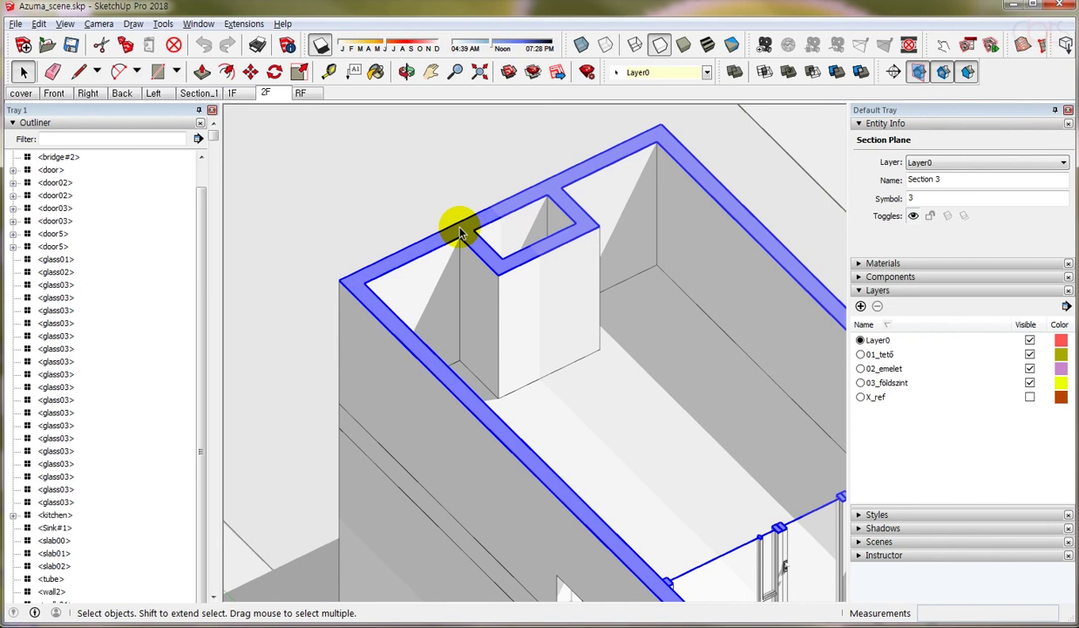
scroll(460, 231, "down", 2)
middle_click_drag(422, 357, 368, 279)
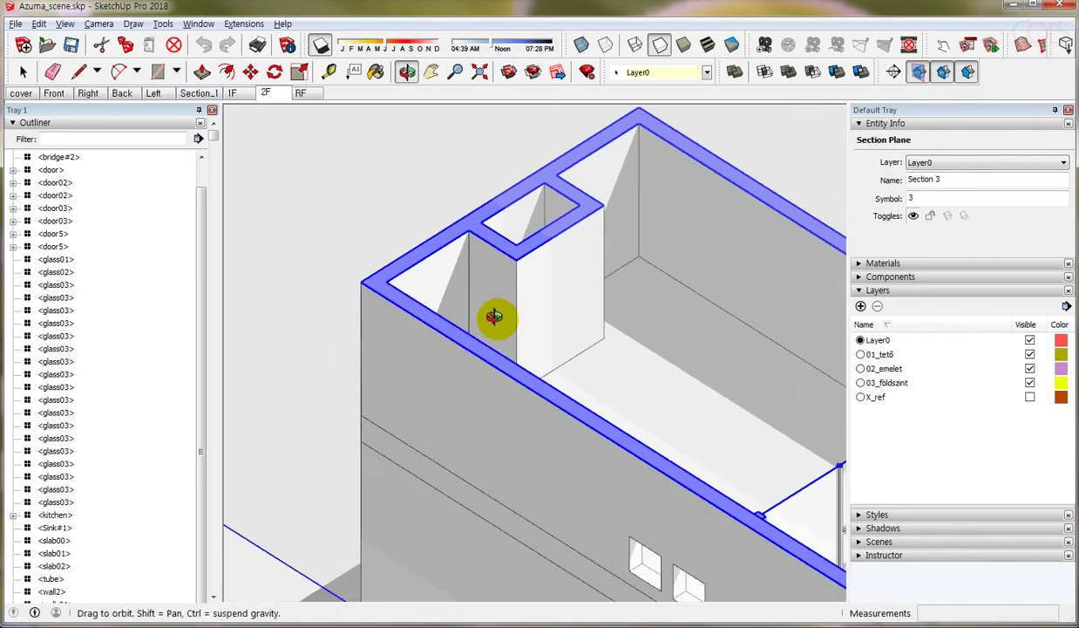
scroll(221, 260, "down", 2)
scroll(450, 265, "down", 2)
mouse_move(451, 265)
middle_mouse_down()
mouse_move(469, 284)
mouse_move(441, 308)
mouse_move(338, 237)
middle_mouse_up()
Move section plane 3 slightly with M and check the adjusted cut from overhead
key("m")
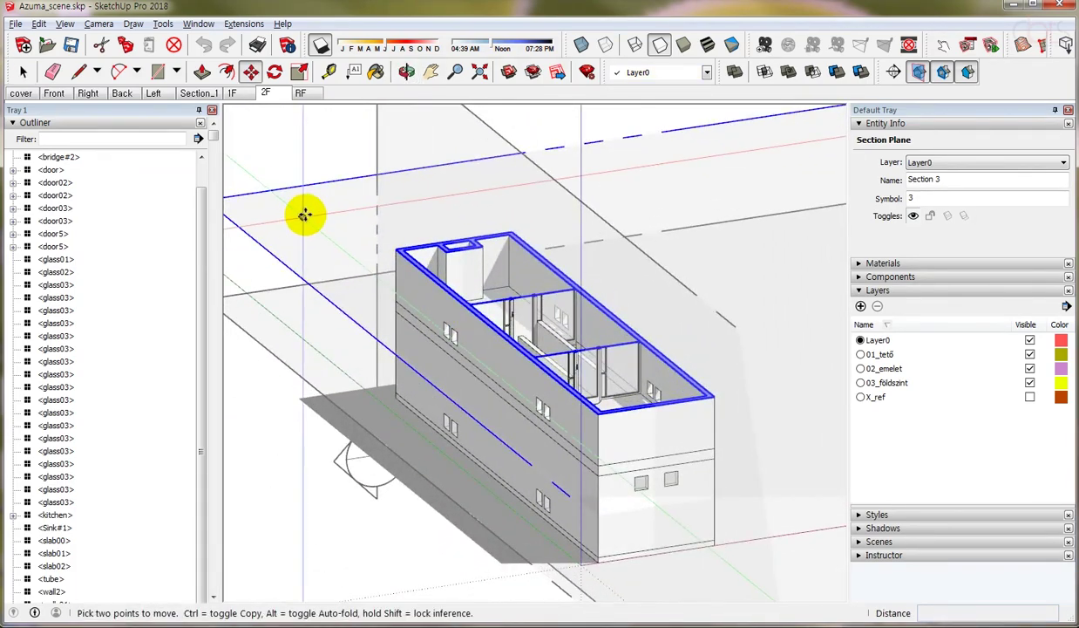
left_click_drag(293, 193, 293, 205)
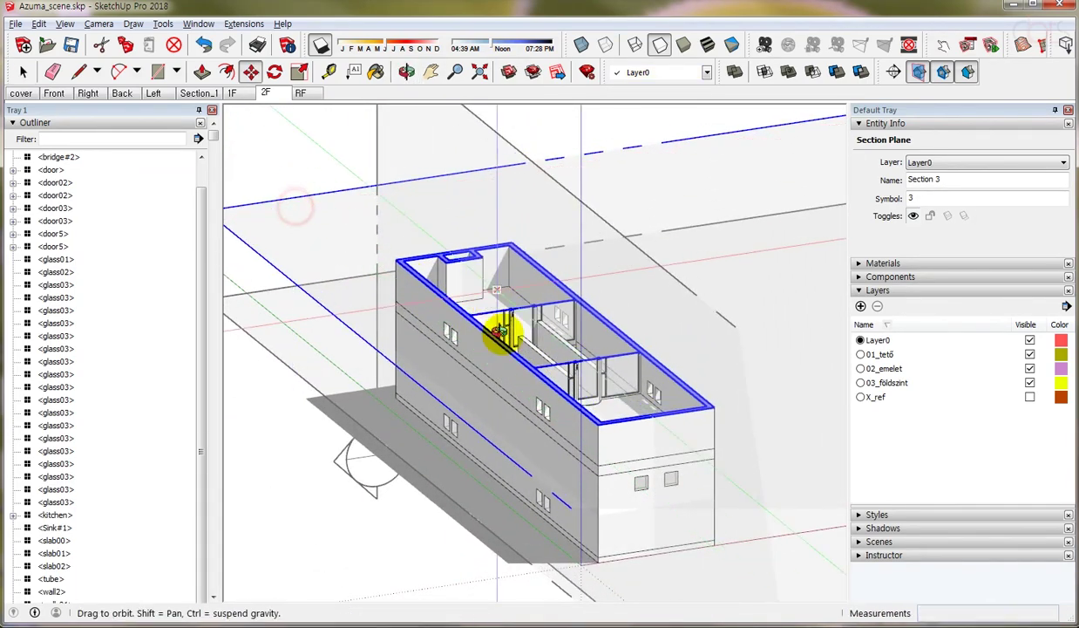
middle_click_drag(505, 325, 401, 244)
key("space")
scroll(374, 227, "up", 3)
scroll(401, 200, "up", 3)
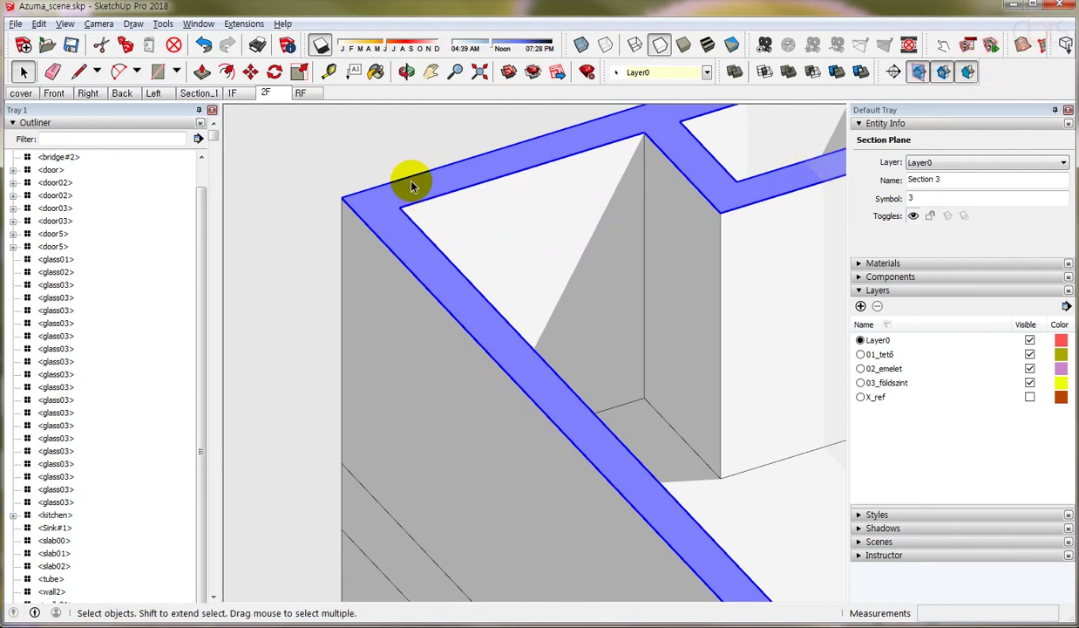
scroll(353, 262, "down", 3)
middle_click_drag(349, 265, 370, 288)
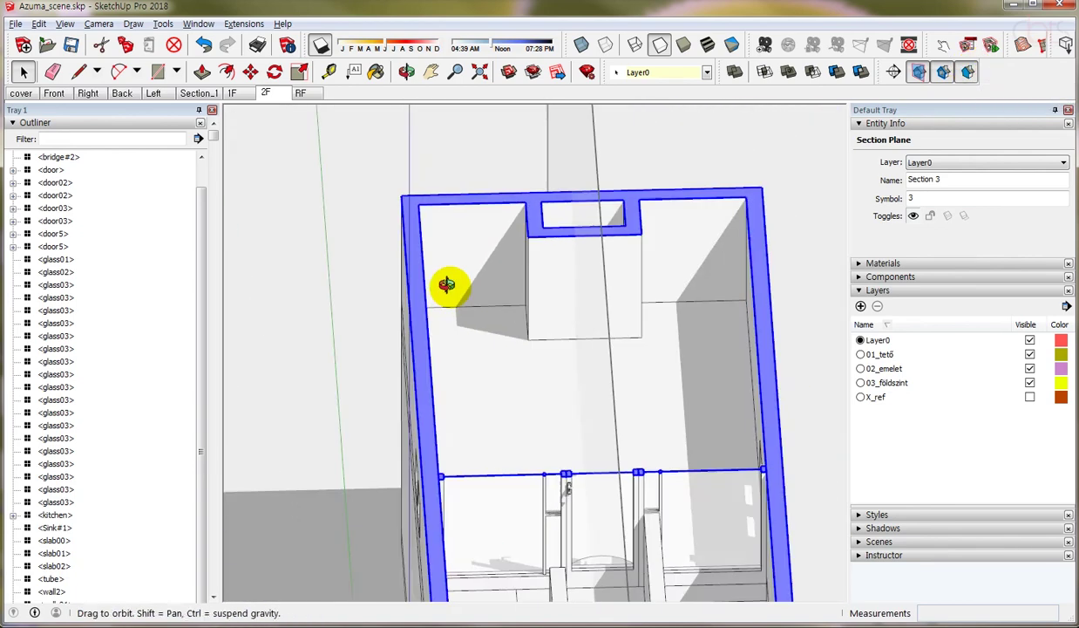
scroll(780, 290, "up", 3)
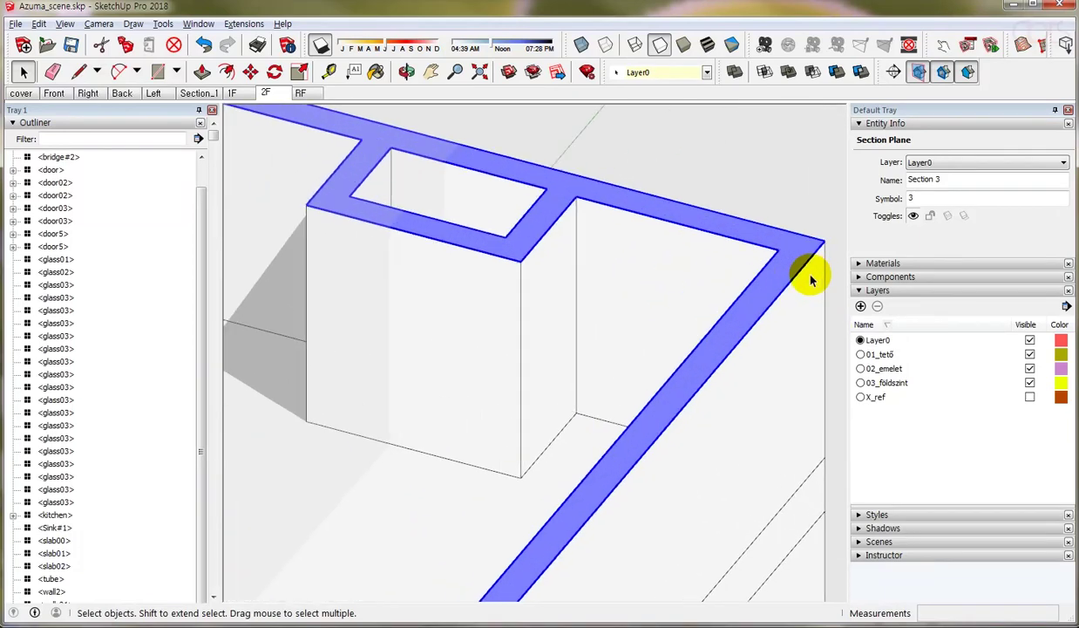